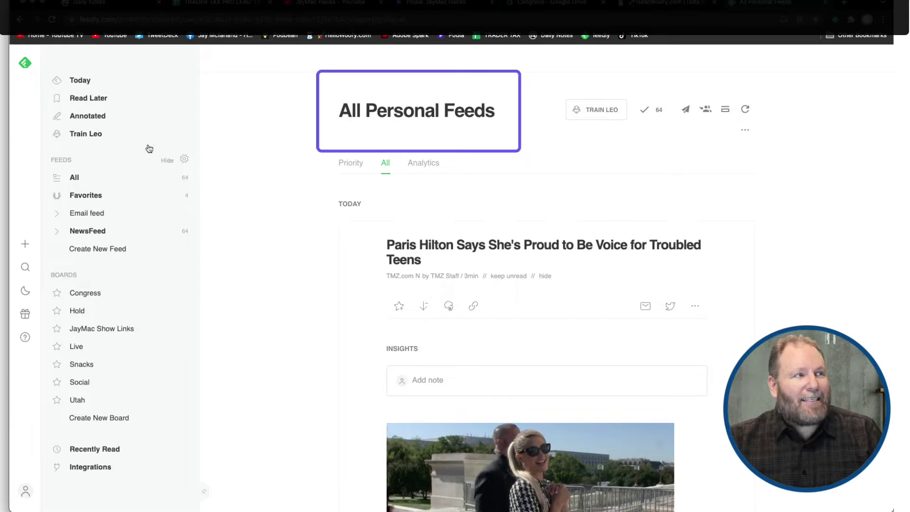
Show the All Personal Feeds list of 64 unread articles and scroll through it
left_click(140, 180)
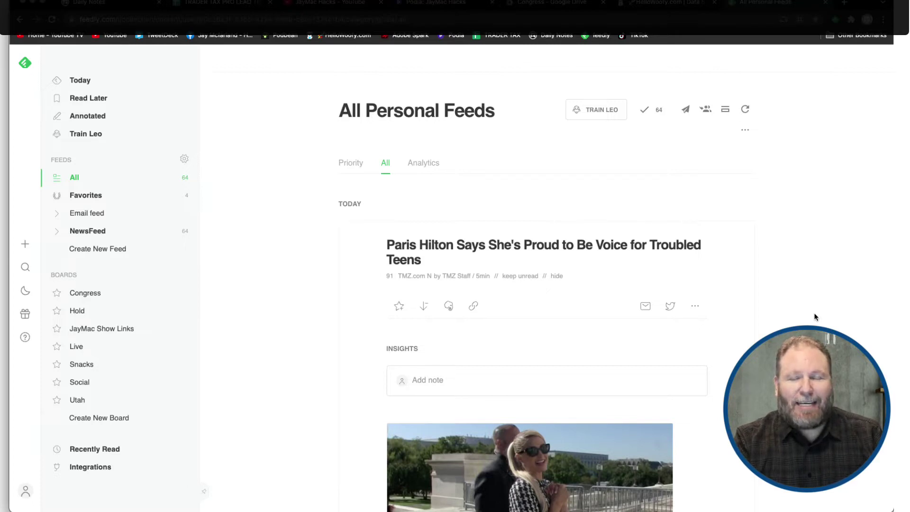
scroll(815, 317, "down", 3)
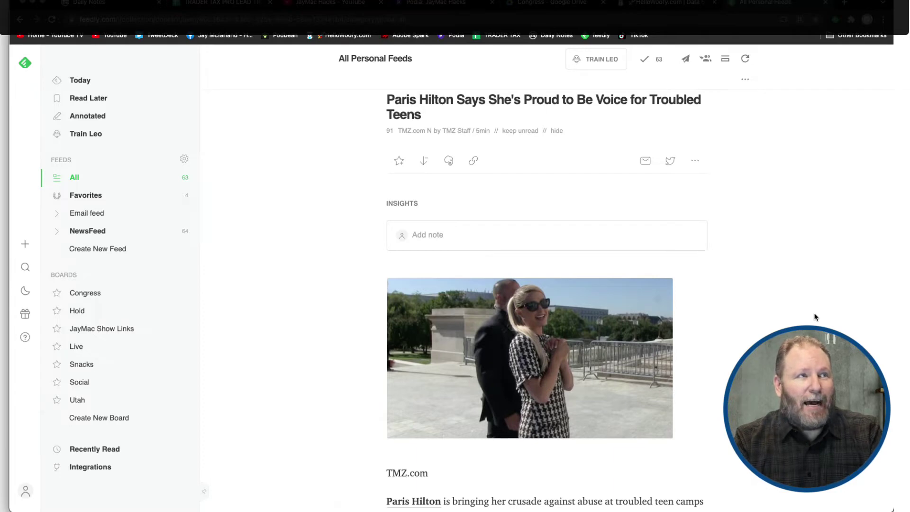
Advance twelve articles with the j shortcut to The Verge's Tesla story, leaving 51 unread
key("j")
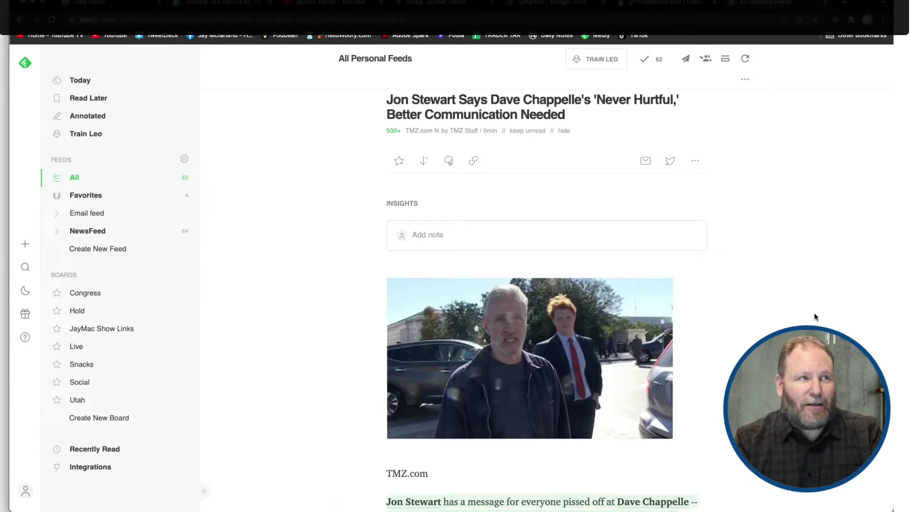
key("j")
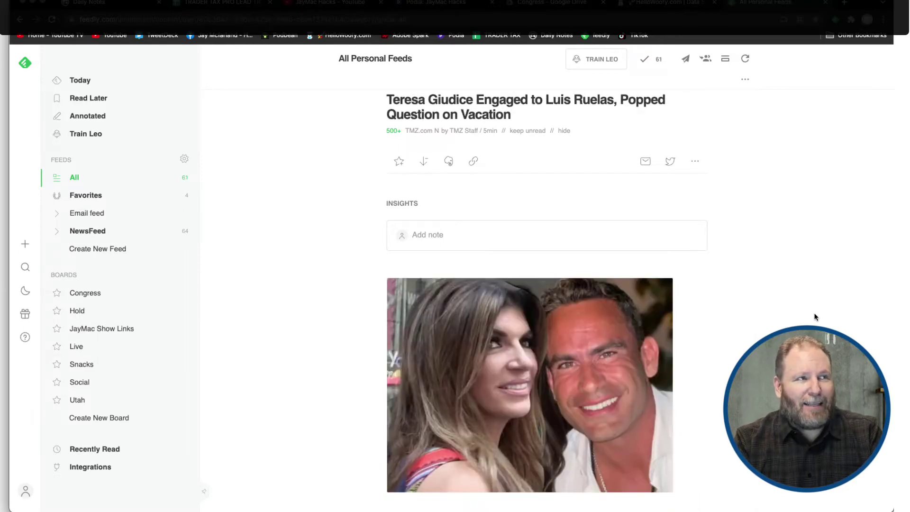
key("j")
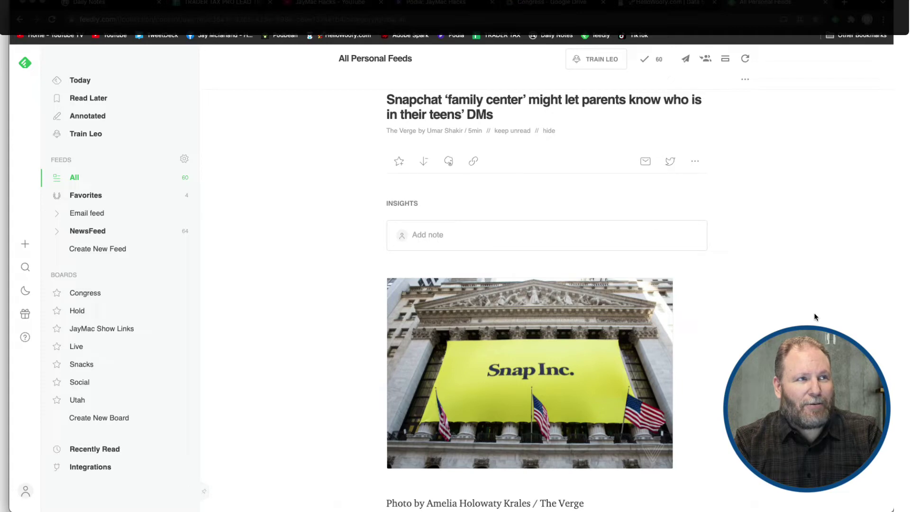
key("j")
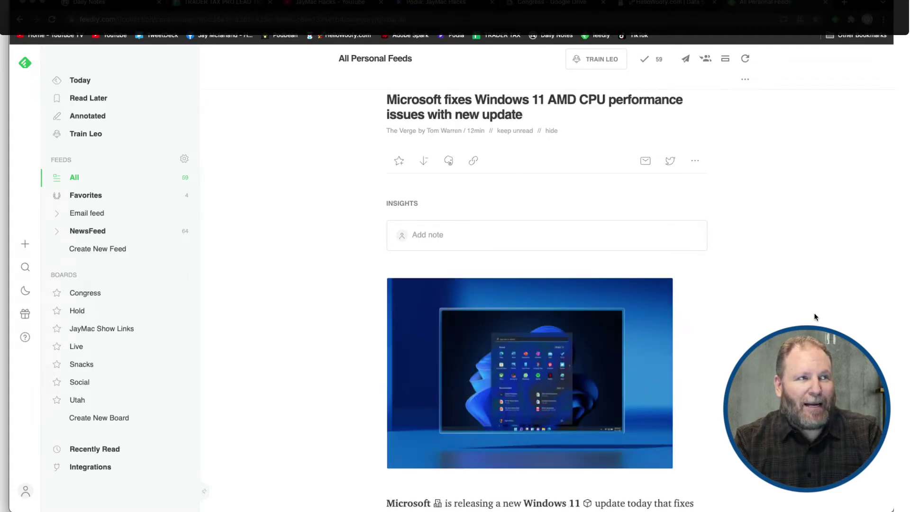
key("j")
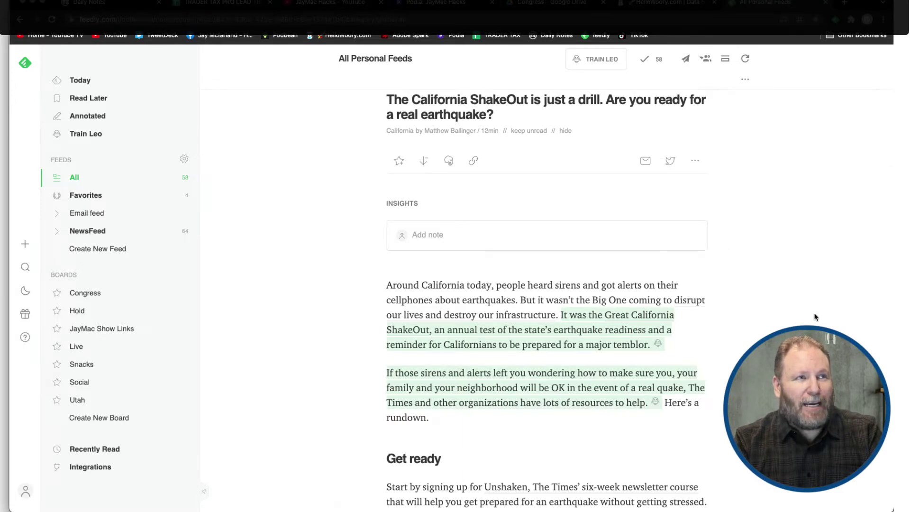
key("j")
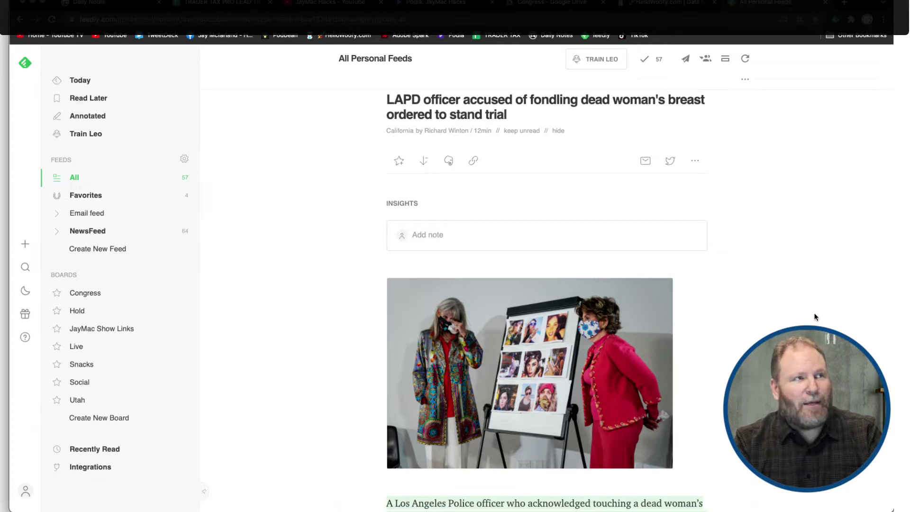
key("j")
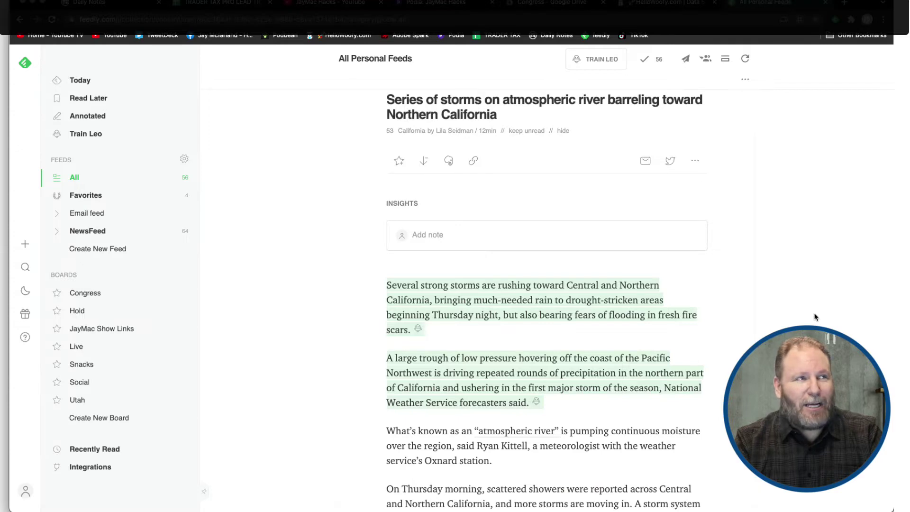
key("j")
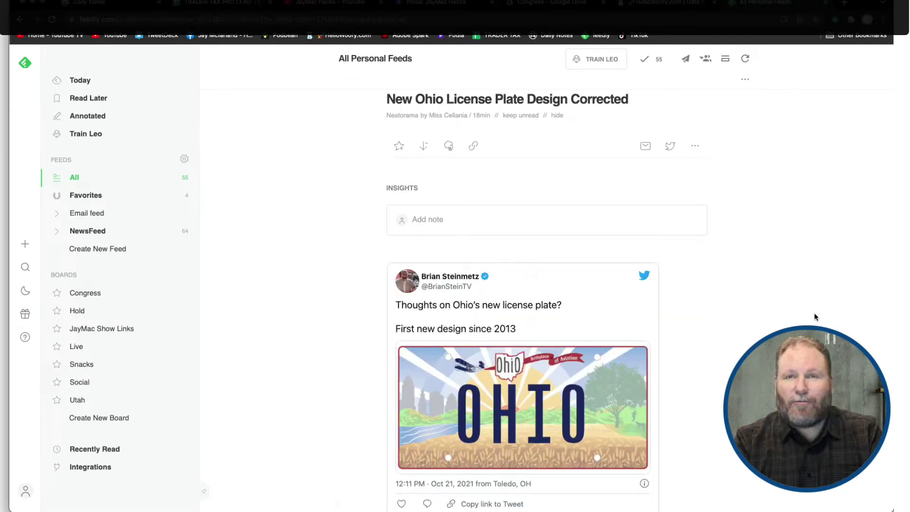
key("j")
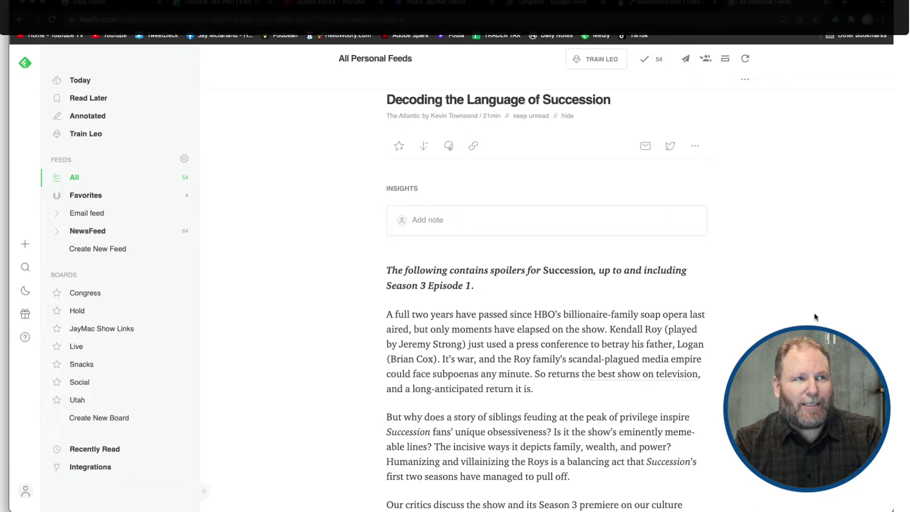
key("j")
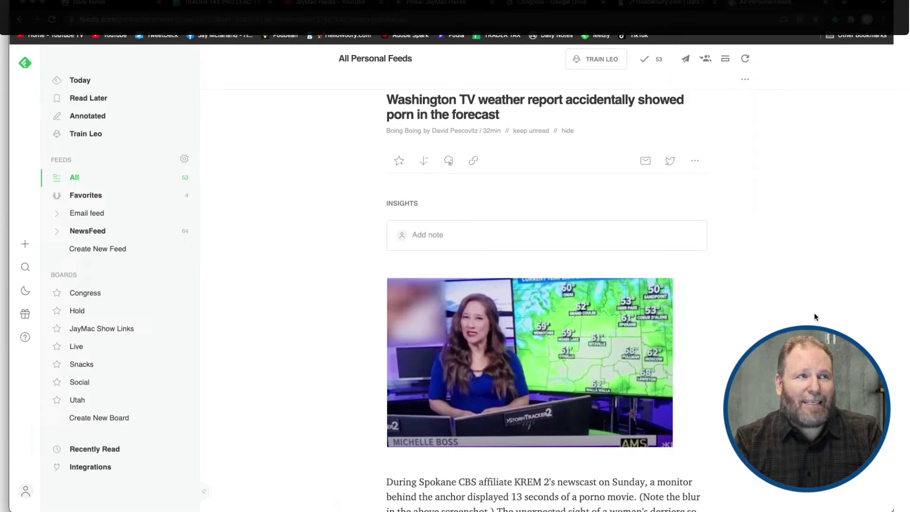
key("j")
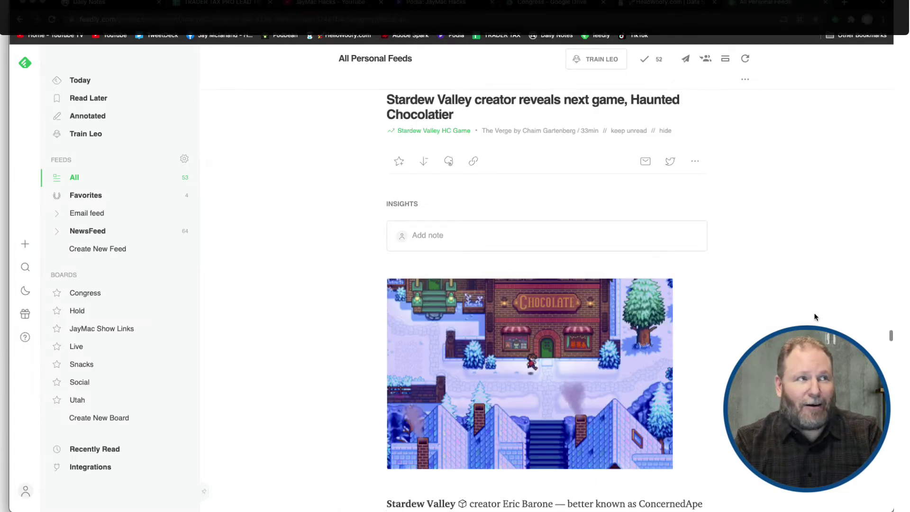
key("j")
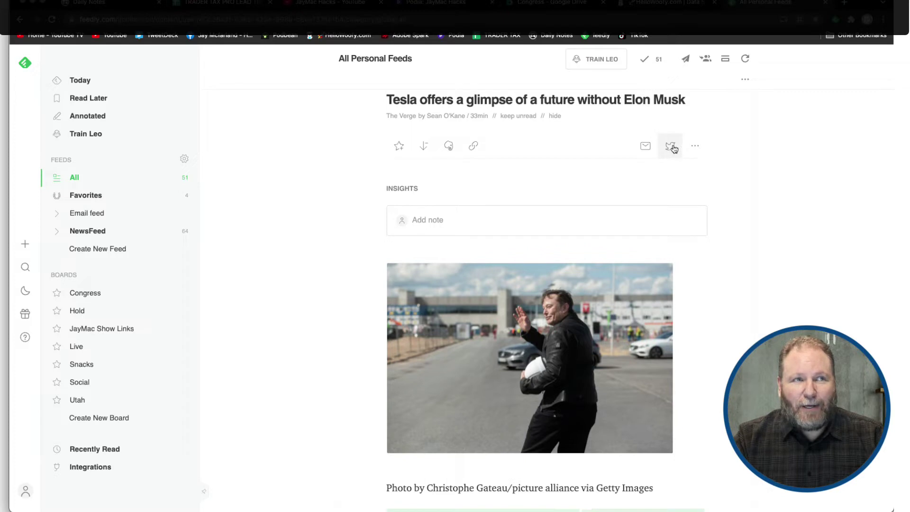
left_click(694, 146)
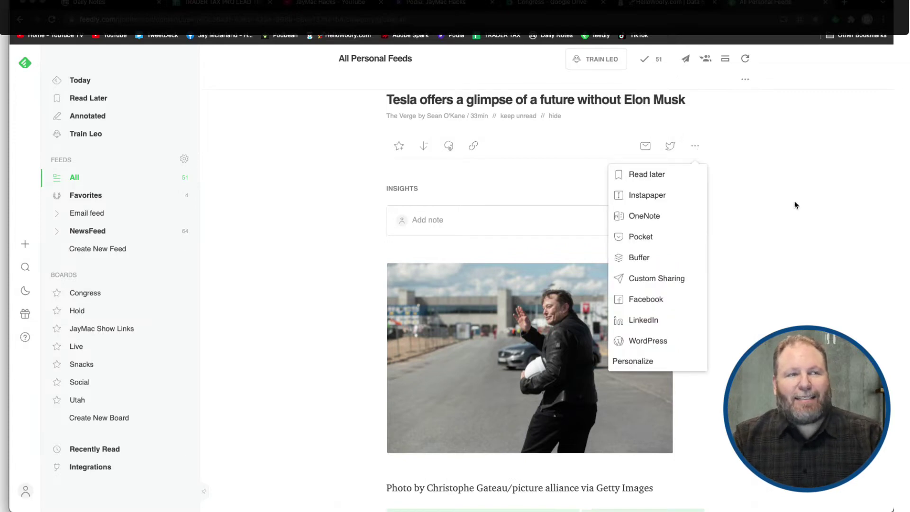
left_click(796, 205)
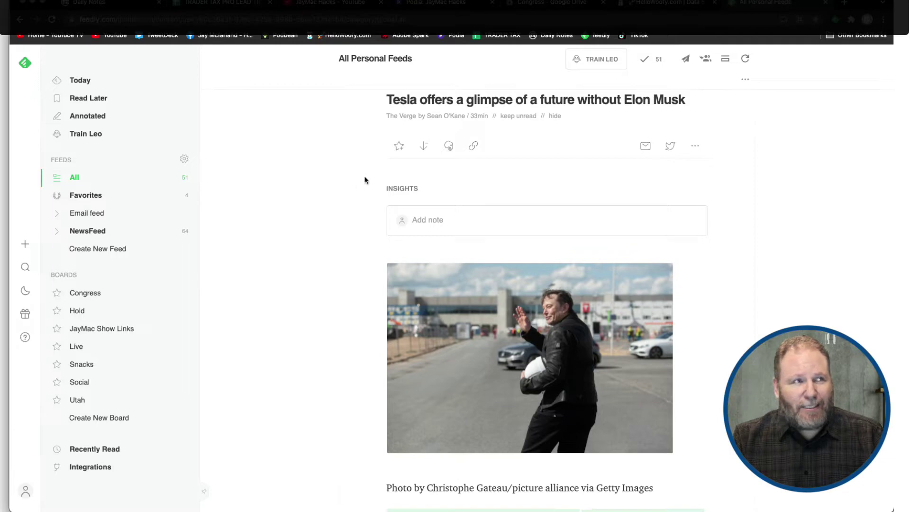
left_click(398, 148)
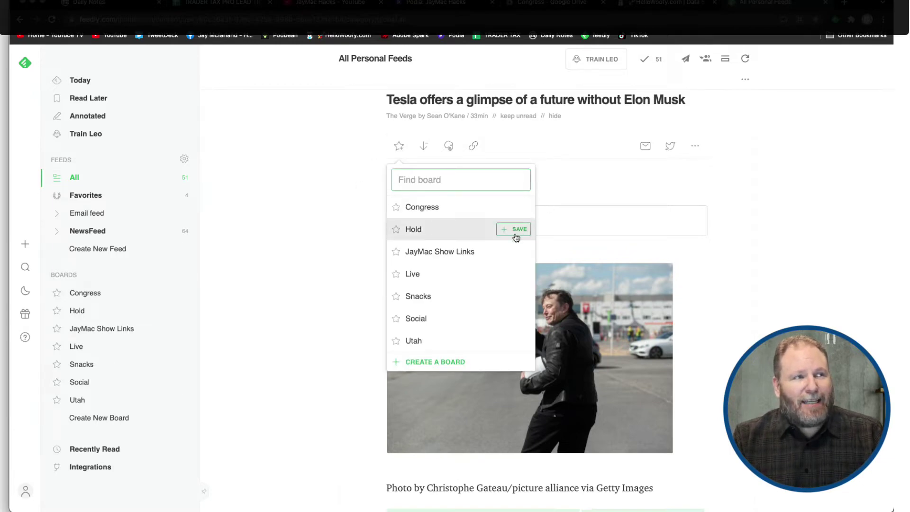
Save The Verge's Tesla article to the Live board
mouse_move(507, 254)
mouse_move(504, 340)
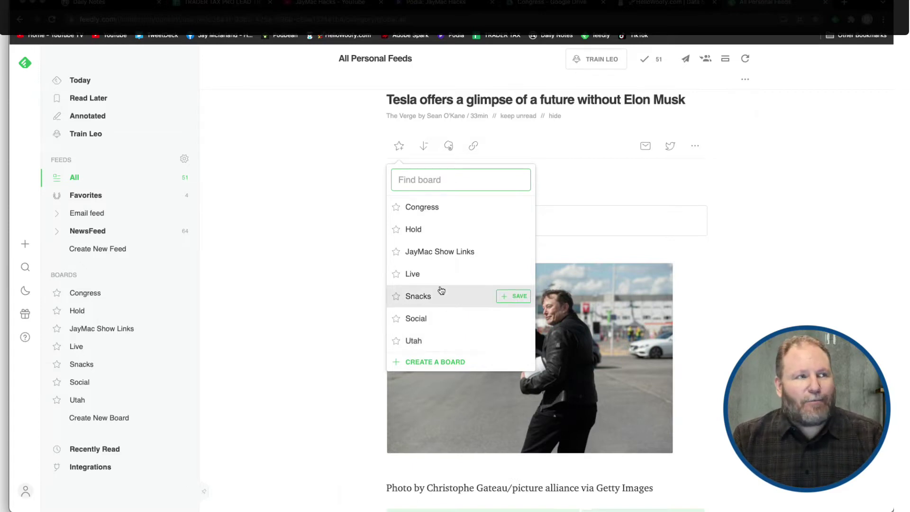
left_click(398, 275)
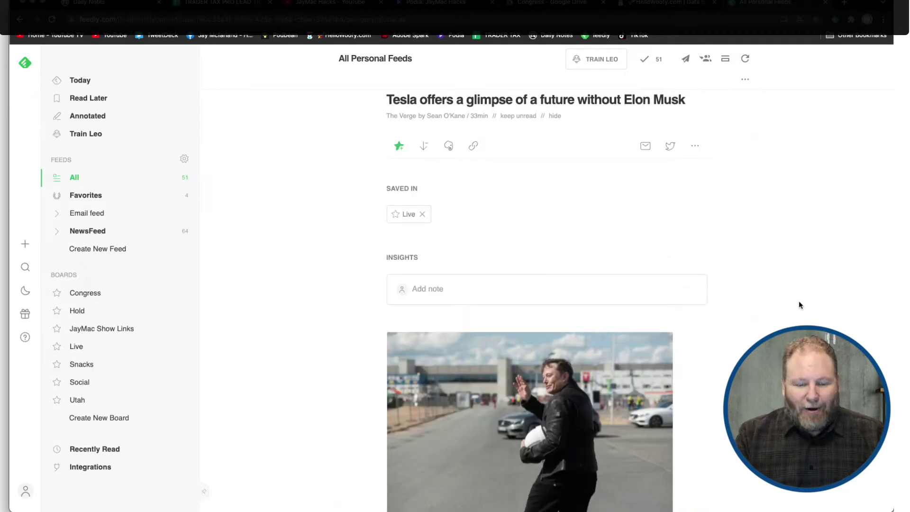
Advance three articles to Boing Boing's Texas Lt. Gov $1MM bounty story
key("j")
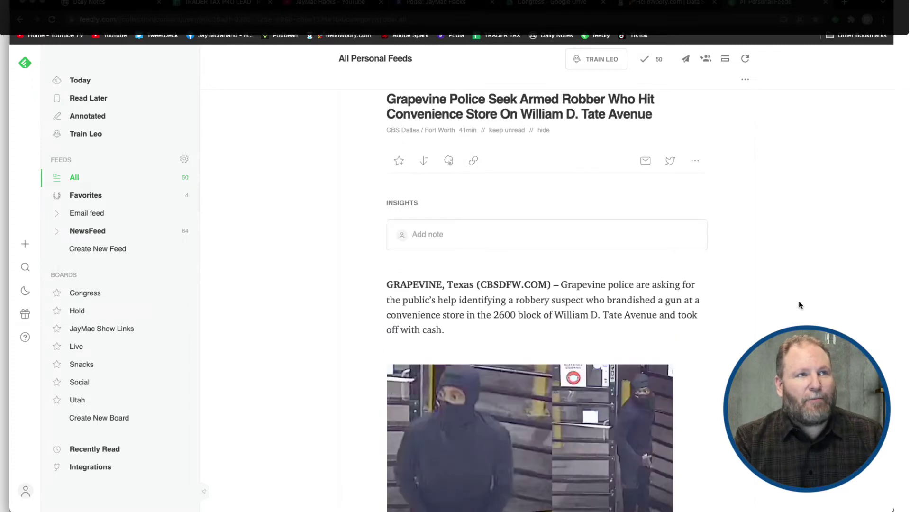
key("j")
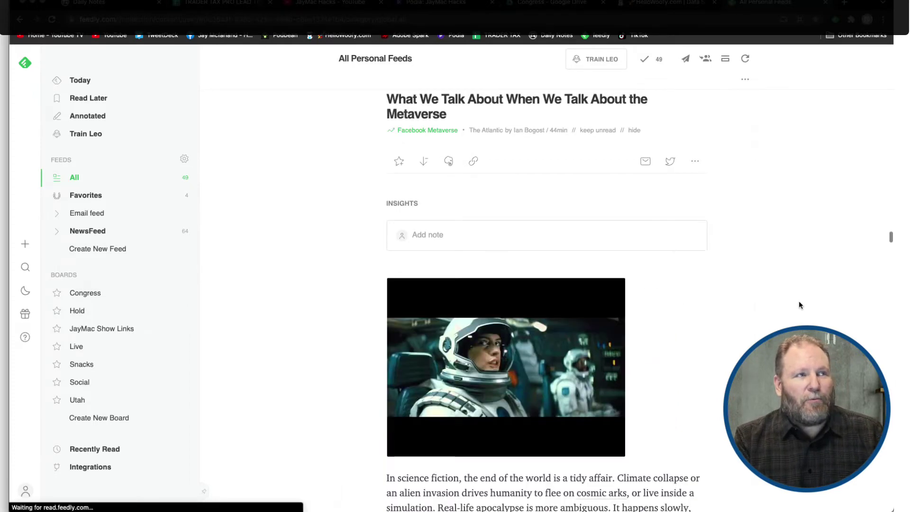
key("j")
key("j")
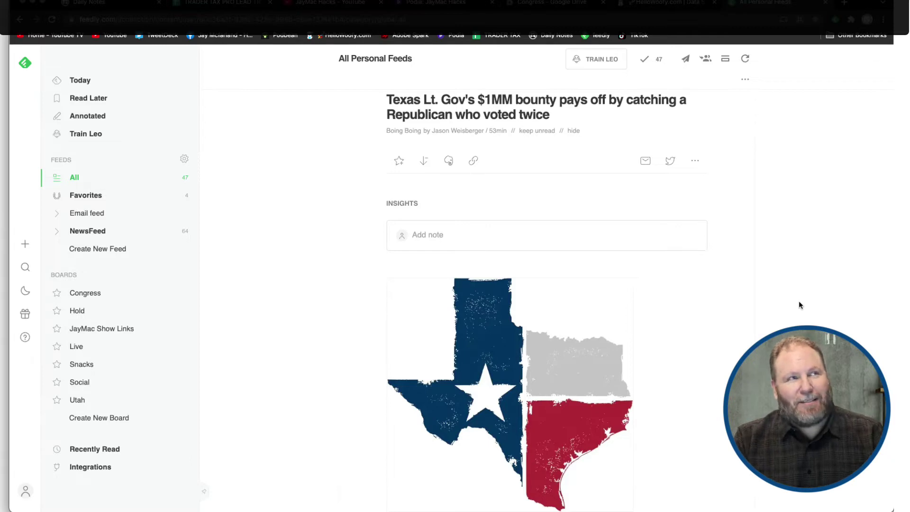
Save the Boing Boing Texas bounty article to the Live board
left_click(399, 166)
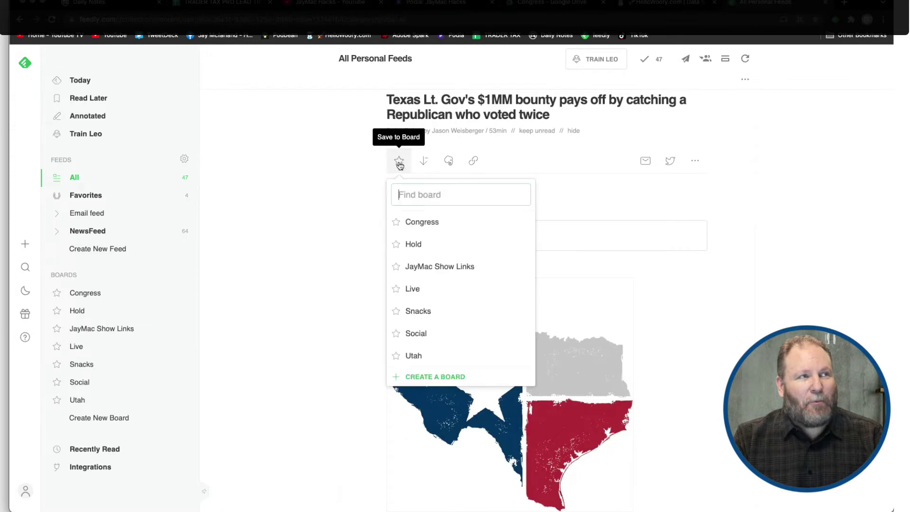
left_click(416, 293)
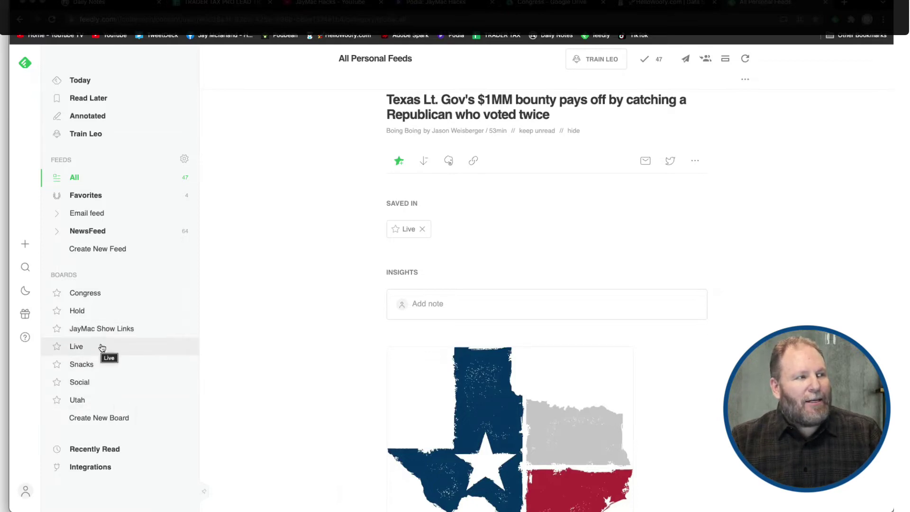
left_click(101, 347)
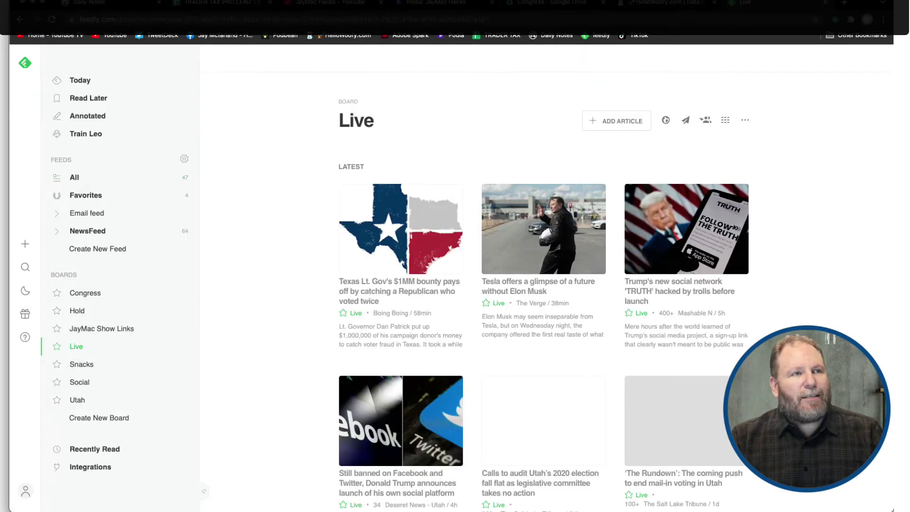
mouse_move(555, 287)
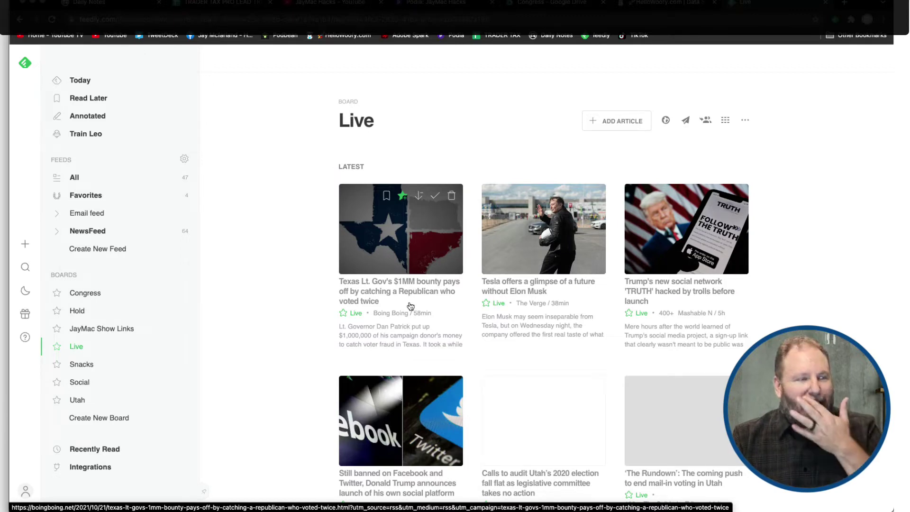
left_click(412, 289)
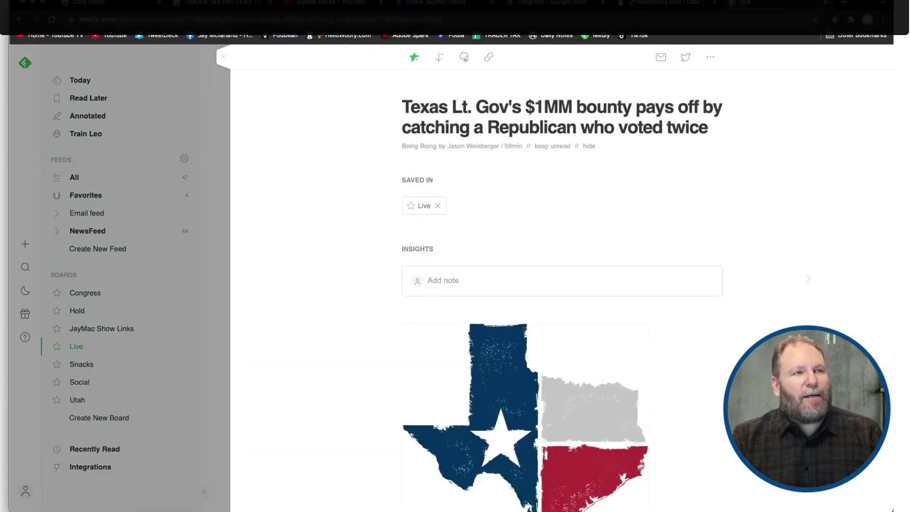
scroll(412, 288, "down", 8)
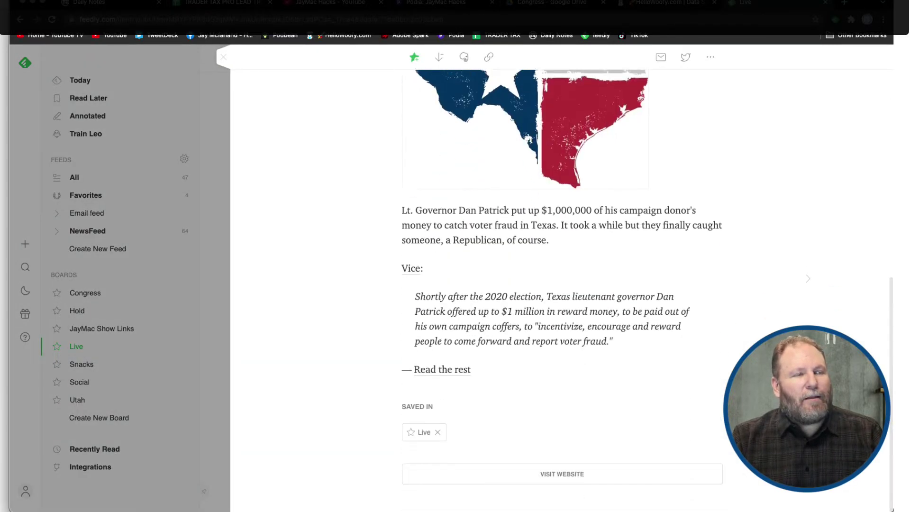
scroll(561, 289, "up", 7)
scroll(561, 289, "up", 2)
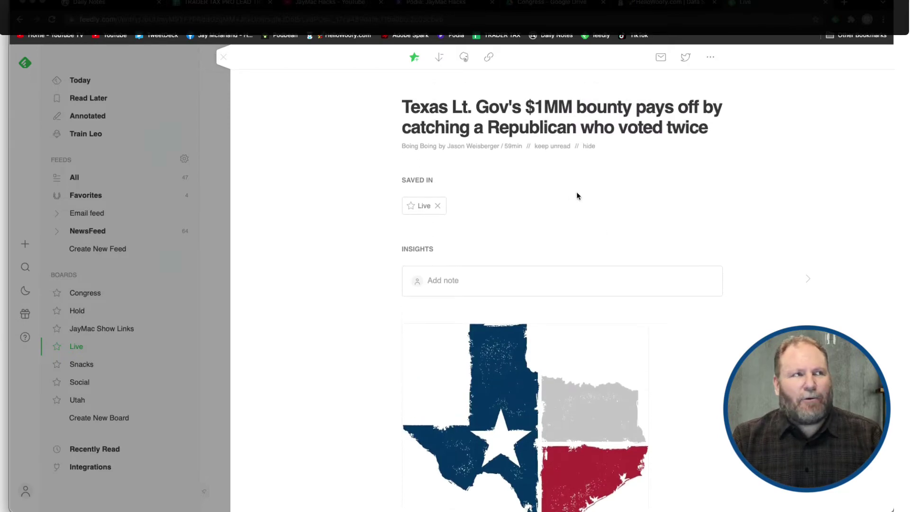
left_click(224, 57)
left_click(536, 284)
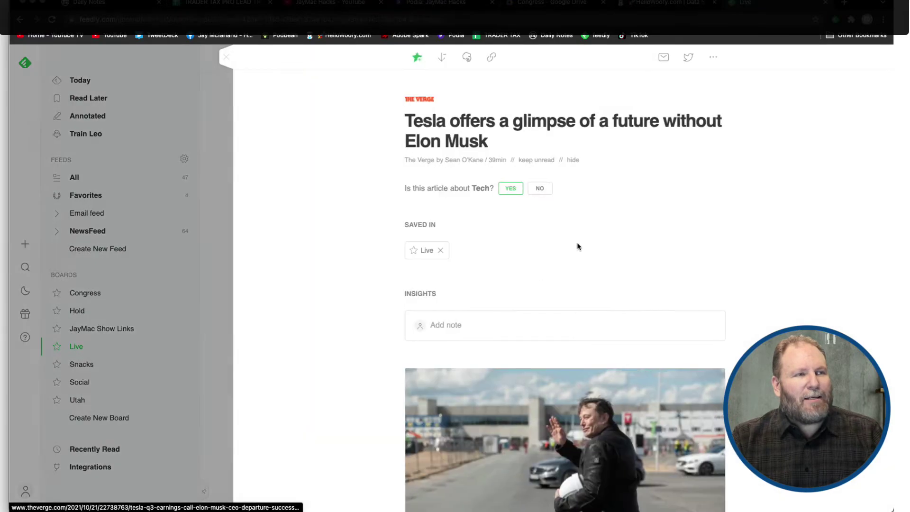
scroll(769, 244, "down", 15)
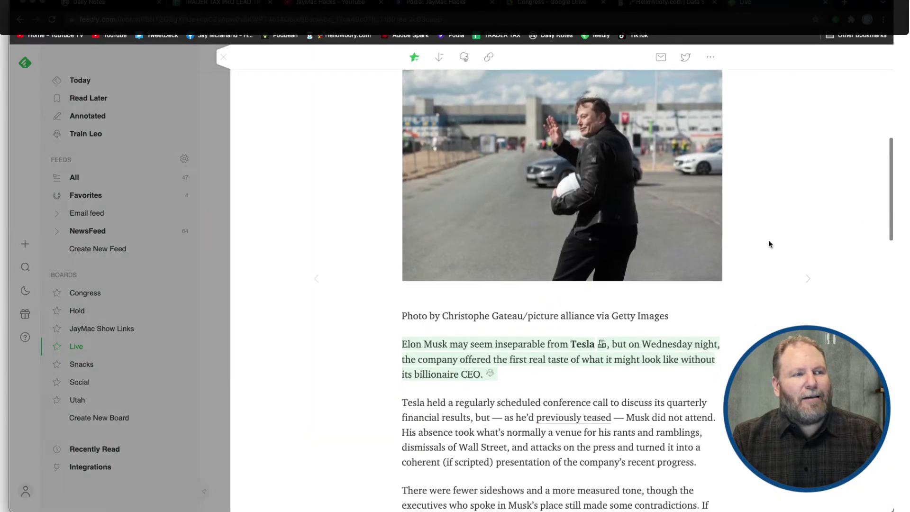
scroll(769, 244, "down", 15)
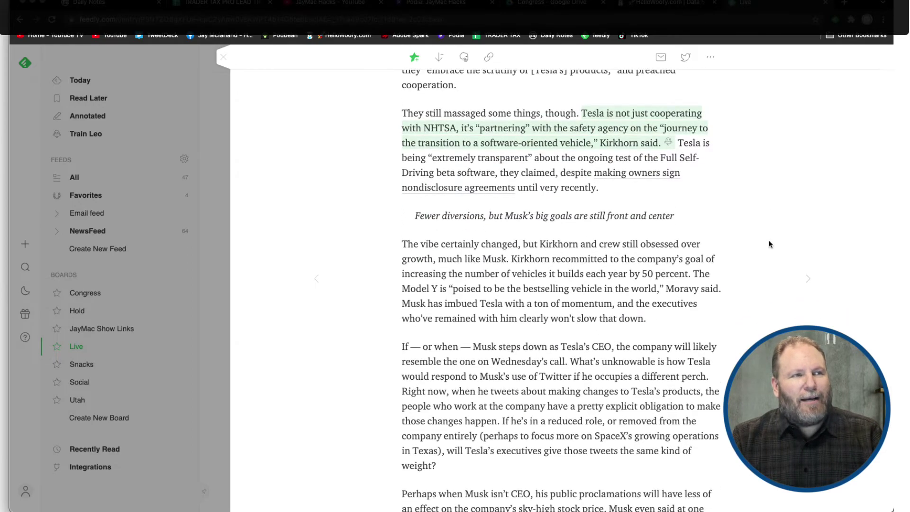
scroll(770, 244, "down", 5)
scroll(769, 244, "up", 15)
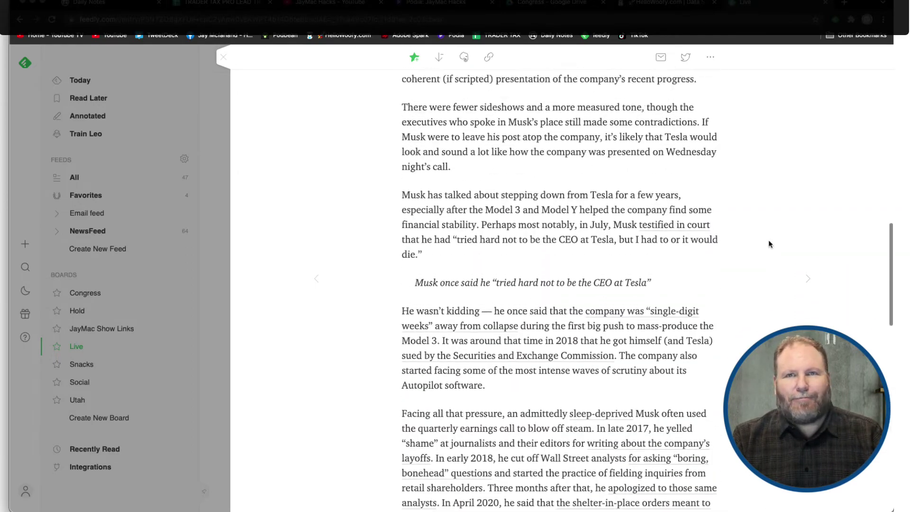
scroll(769, 244, "up", 5)
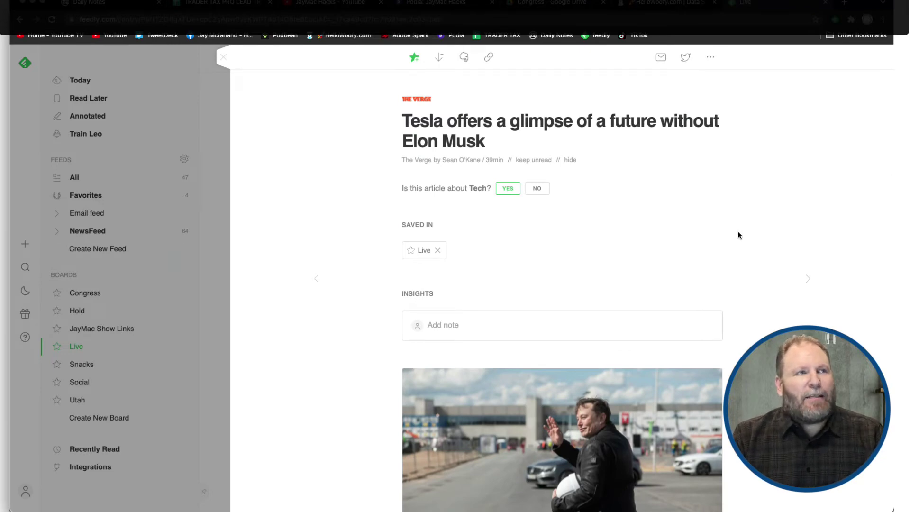
scroll(715, 331, "down", 10)
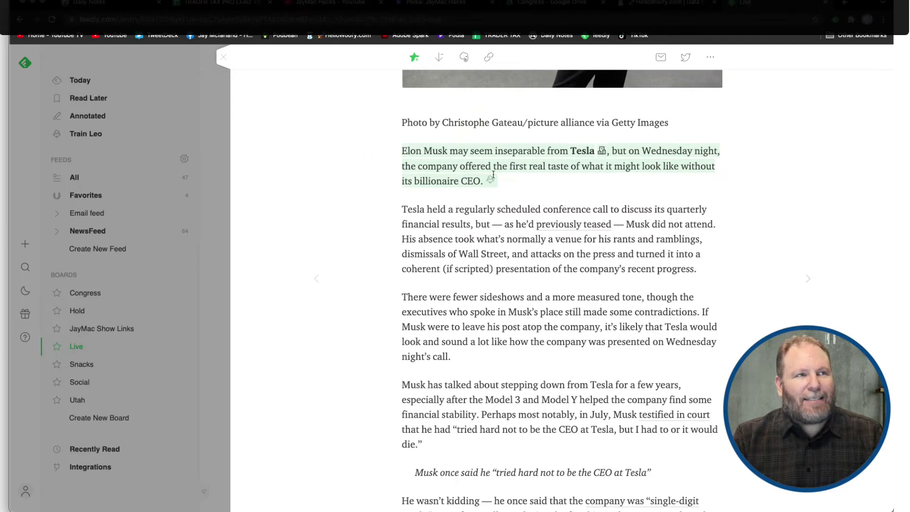
mouse_move(506, 182)
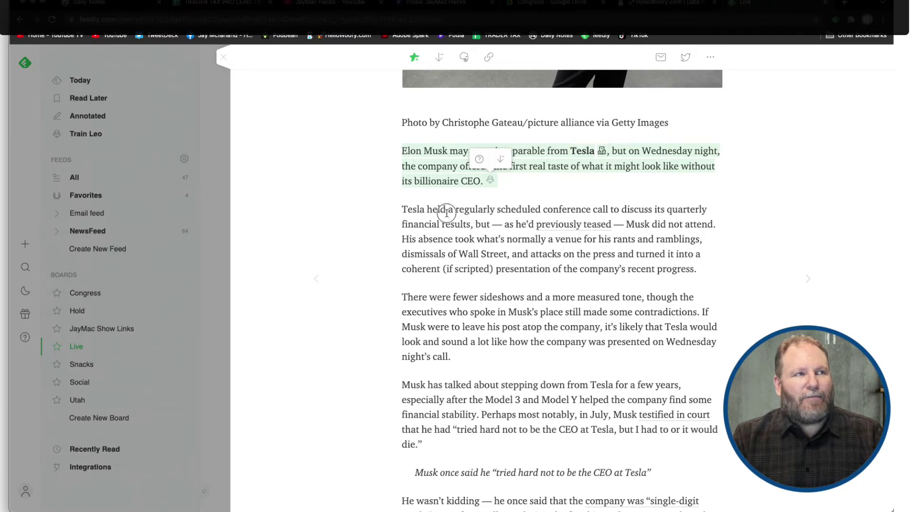
Highlight the Tesla passage from 'held a regularly scheduled conference call' through 'attacks'
left_click_drag(428, 209, 564, 255)
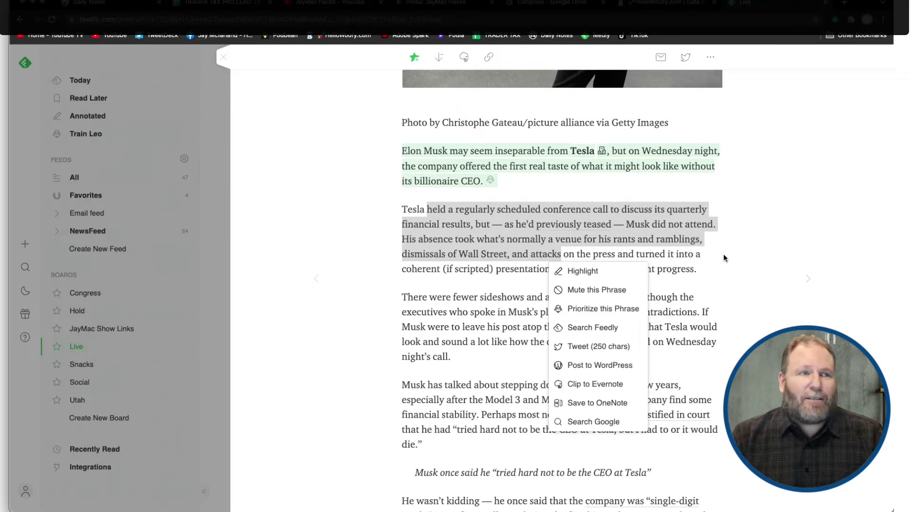
left_click(597, 269)
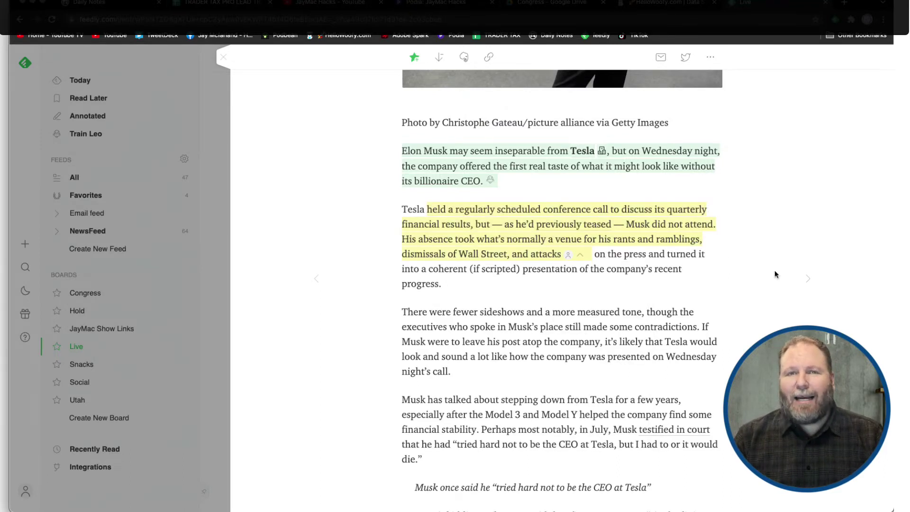
Back on the Live board, save the Tesla card to Social, adding then removing Congress
left_click(223, 57)
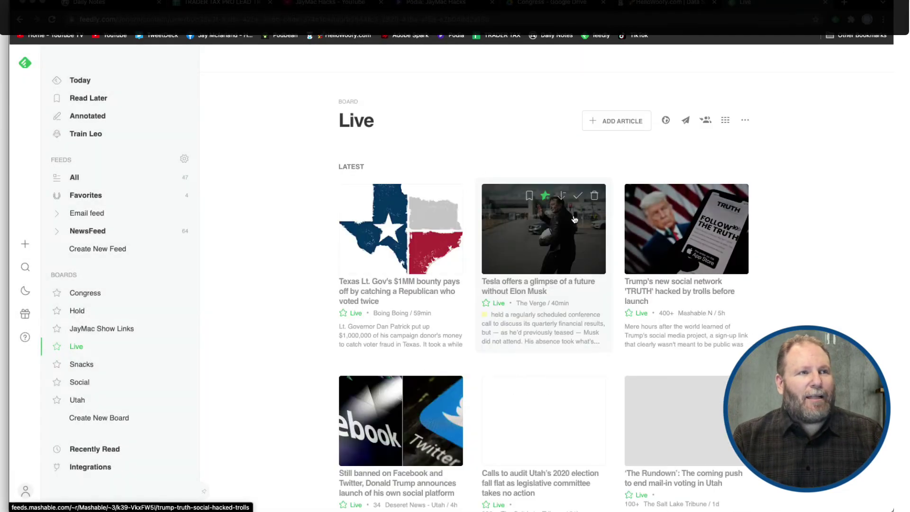
left_click(546, 196)
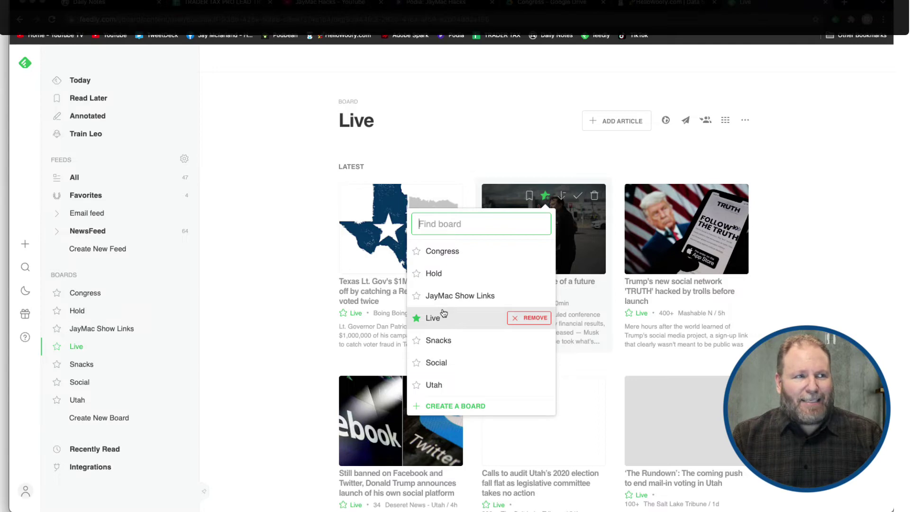
left_click(526, 362)
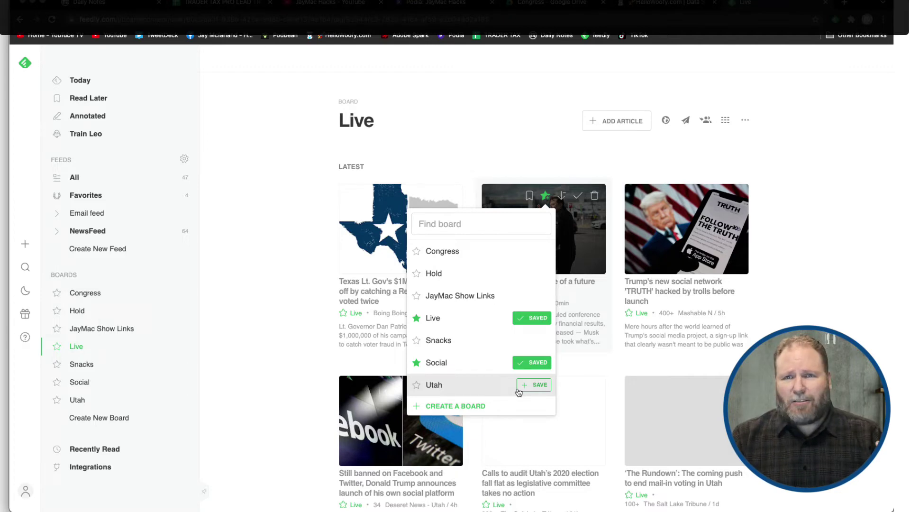
left_click(416, 252)
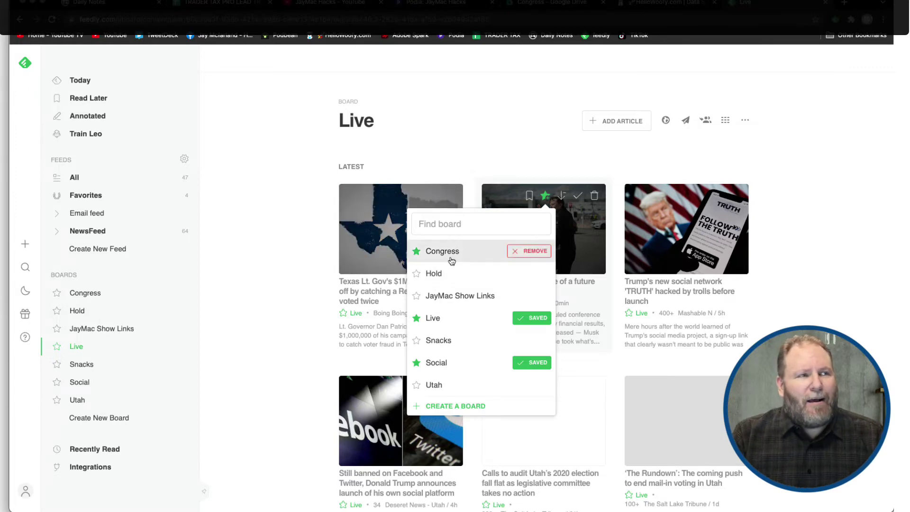
left_click(416, 251)
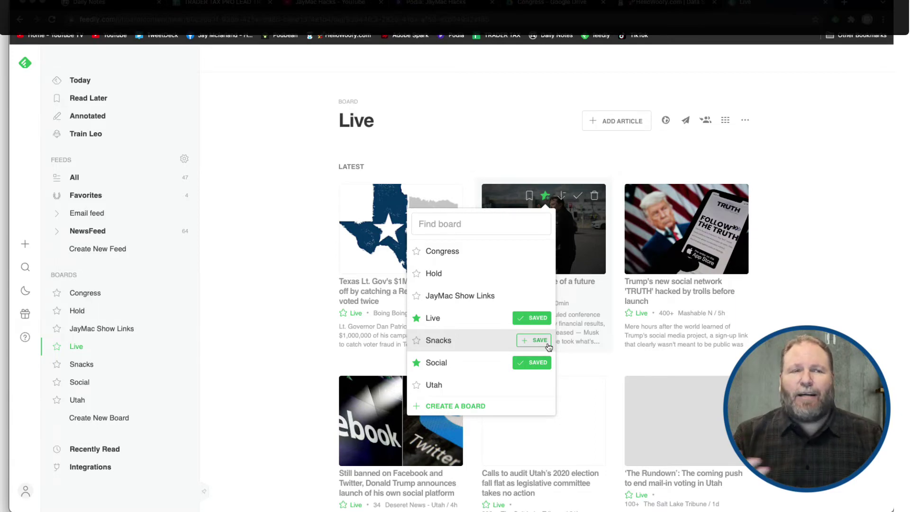
left_click(778, 298)
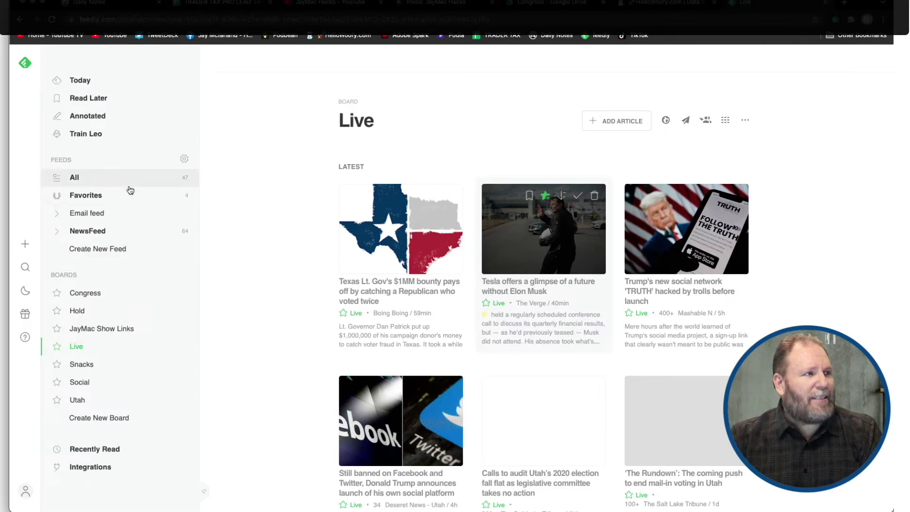
Open Organize Sources and scroll through the 21 followed sources
left_click(184, 159)
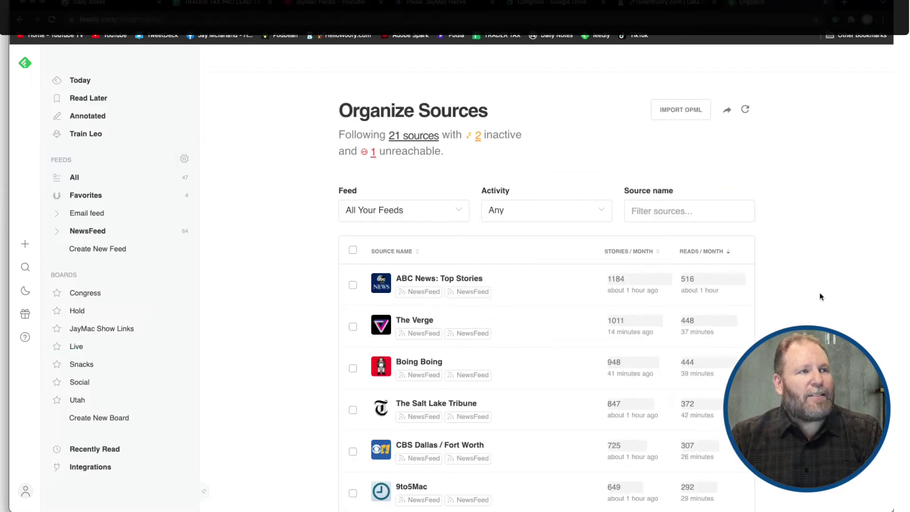
scroll(818, 289, "down", 4)
scroll(819, 287, "down", 10)
scroll(819, 289, "down", 2)
scroll(819, 289, "up", 4)
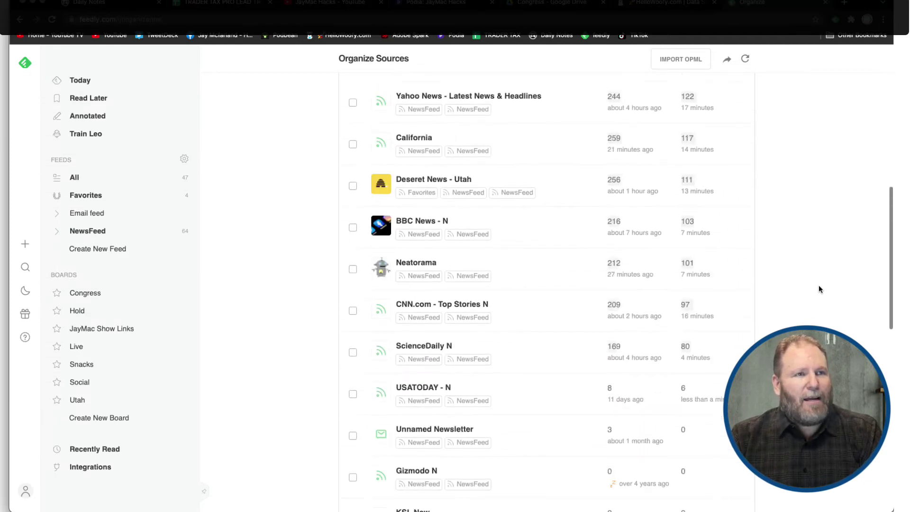
scroll(818, 286, "up", 12)
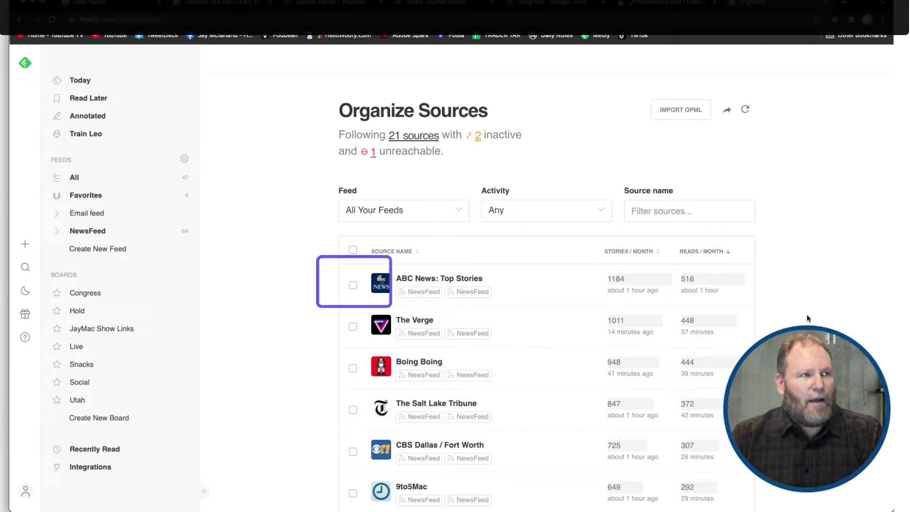
Tick and untick ABC News: Top Stories twice to reveal Rename, Reorganize and Unfollow
left_click(353, 285)
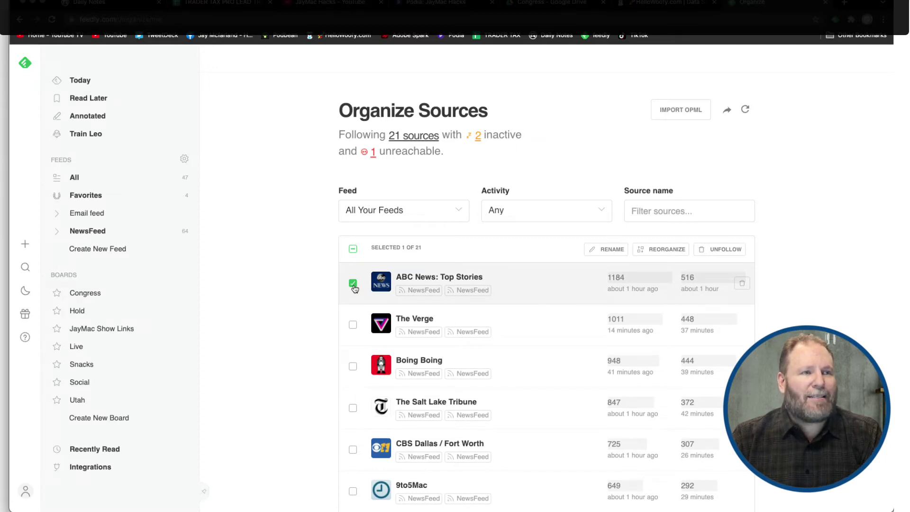
left_click(353, 285)
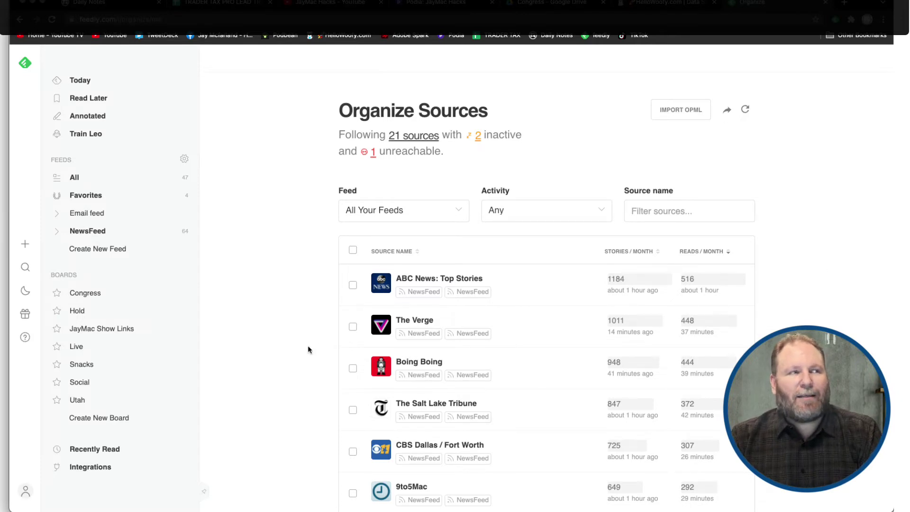
left_click(352, 285)
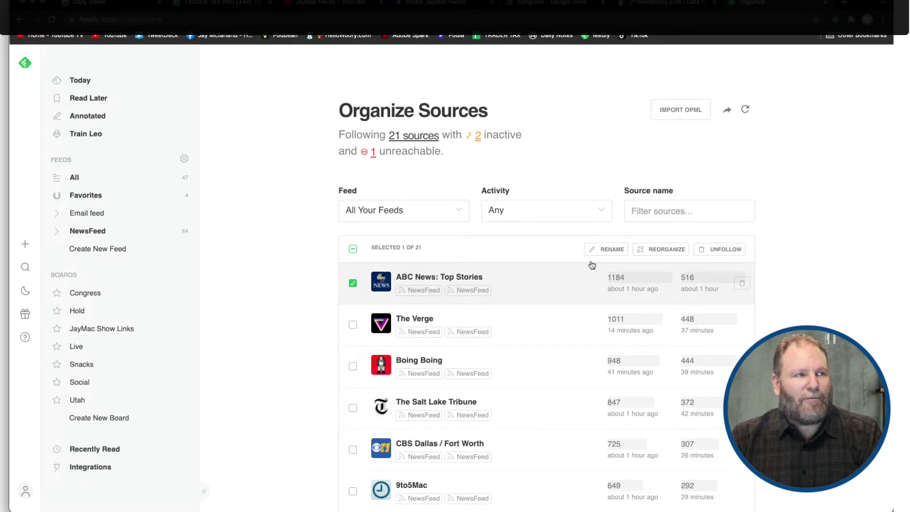
left_click(354, 283)
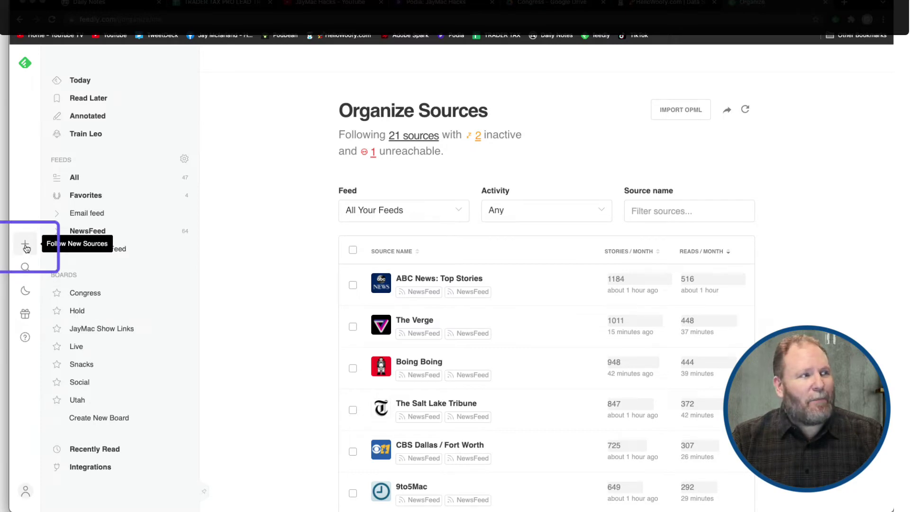
Open the discovery page and show #tech recommended sources, led by The Verge and Engadget
left_click(25, 244)
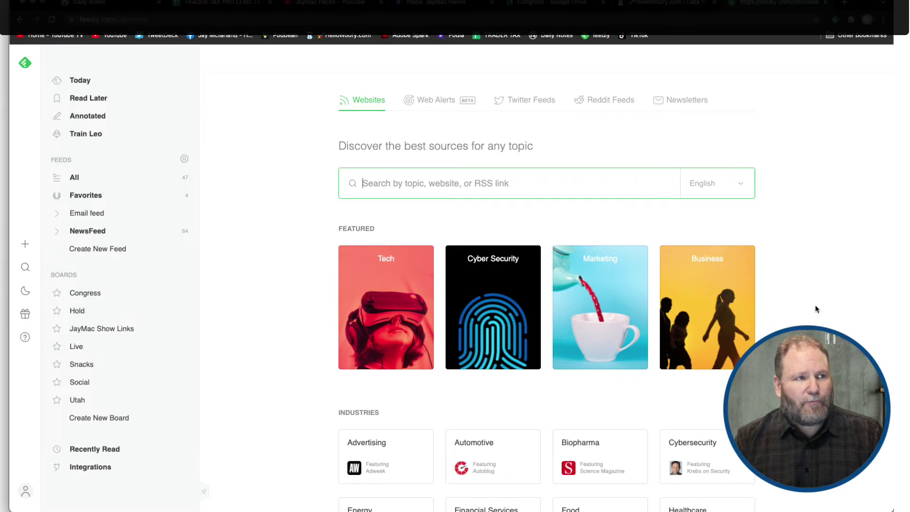
scroll(815, 306, "down", 5)
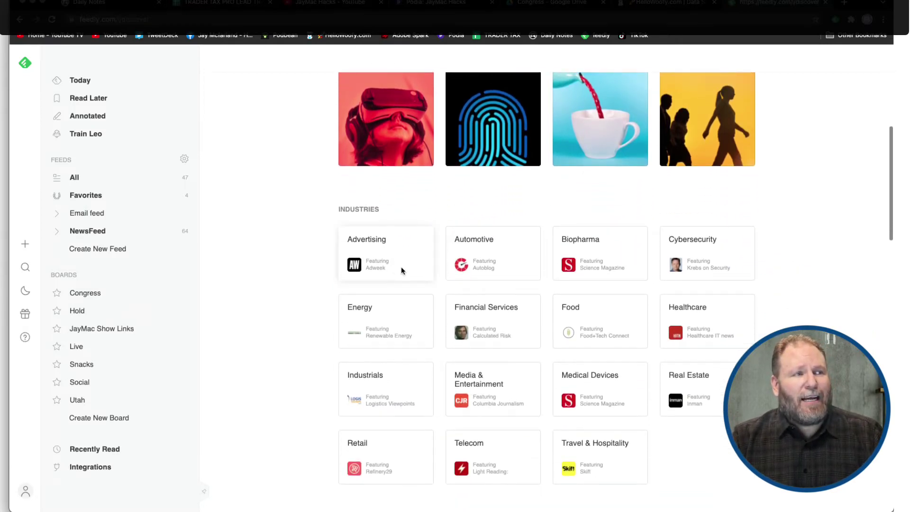
scroll(422, 370, "up", 3)
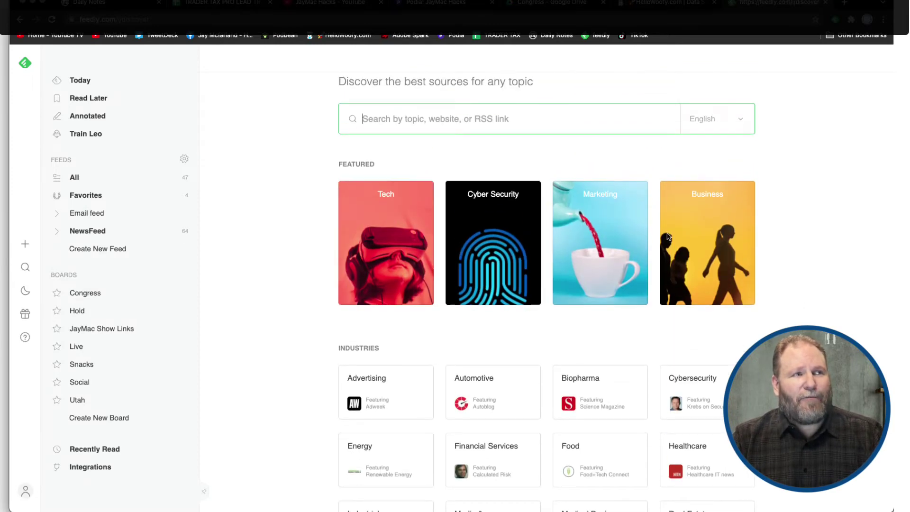
left_click(383, 245)
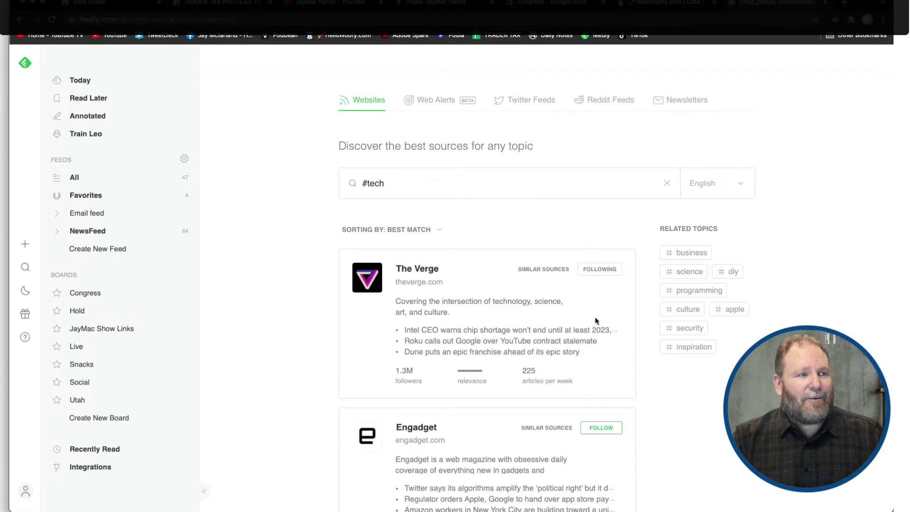
Follow Engadget, adding it to the NewsFeed feed
scroll(596, 320, "down", 3)
scroll(606, 257, "down", 3)
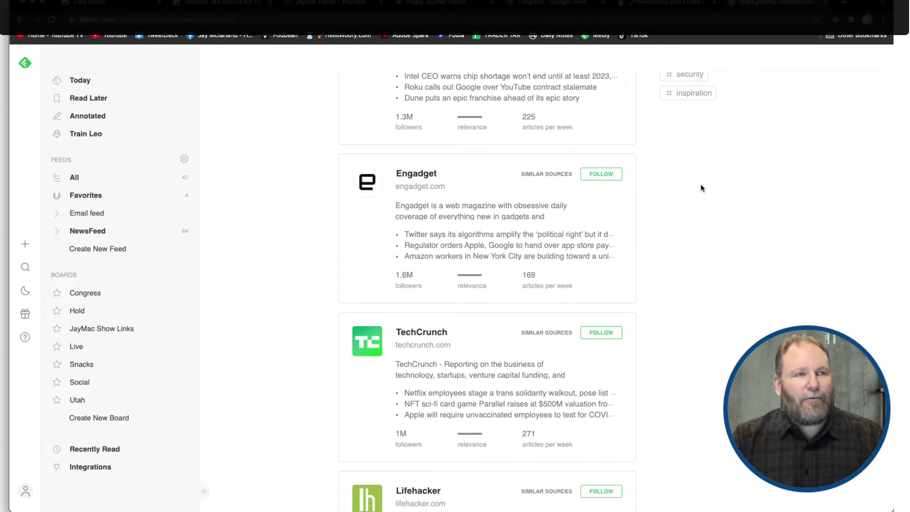
left_click(597, 178)
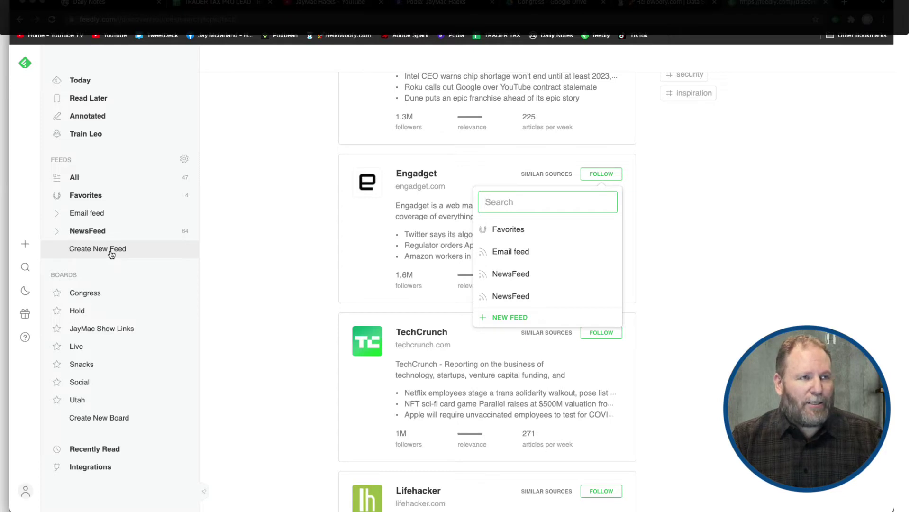
scroll(730, 216, "down", 1)
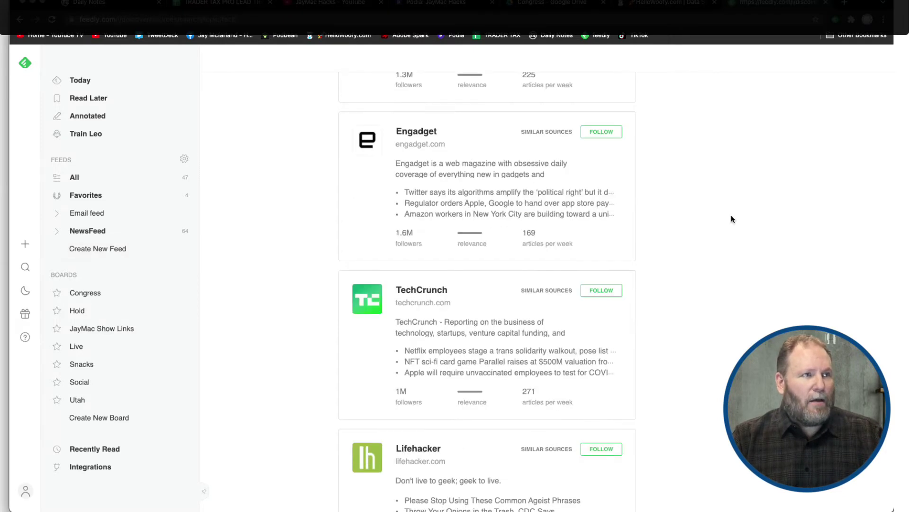
left_click(599, 132)
mouse_move(545, 187)
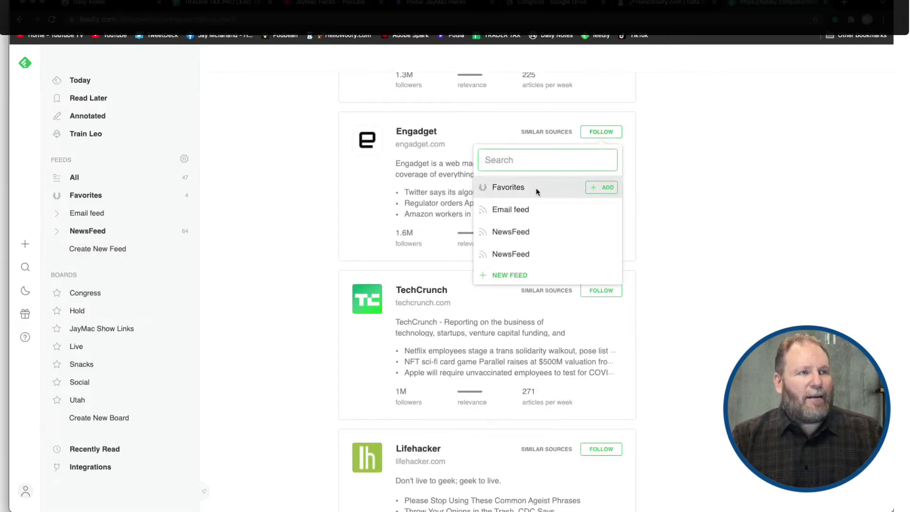
left_click(517, 232)
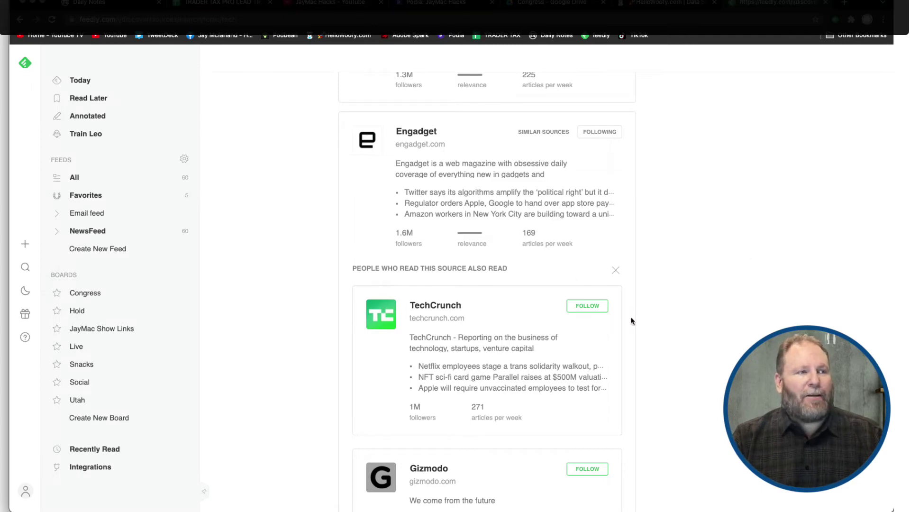
Scroll the #tech results, then go back to the main Discover page
scroll(669, 277, "down", 7)
scroll(668, 279, "down", 8)
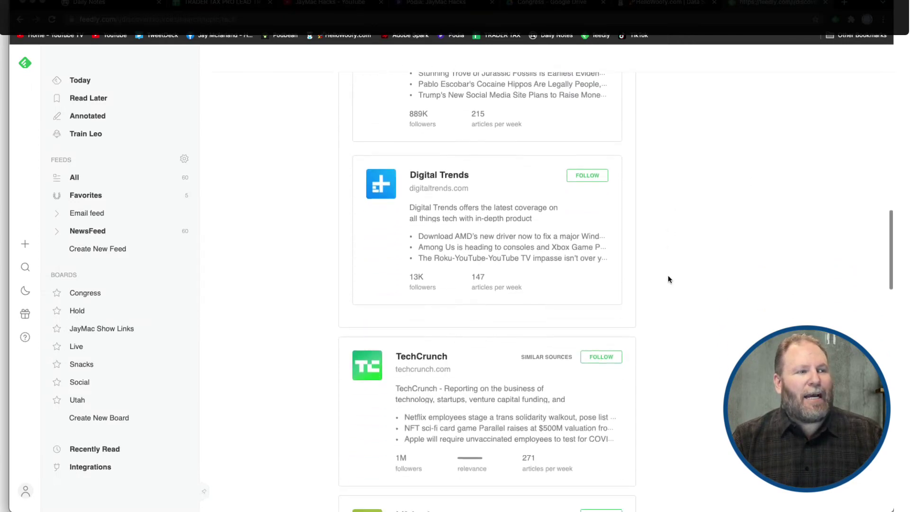
scroll(668, 279, "down", 10)
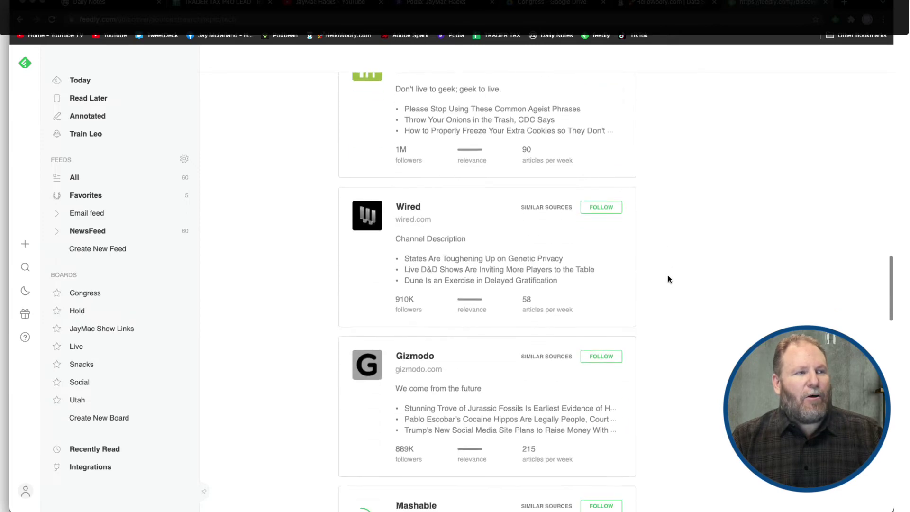
scroll(668, 279, "up", 20)
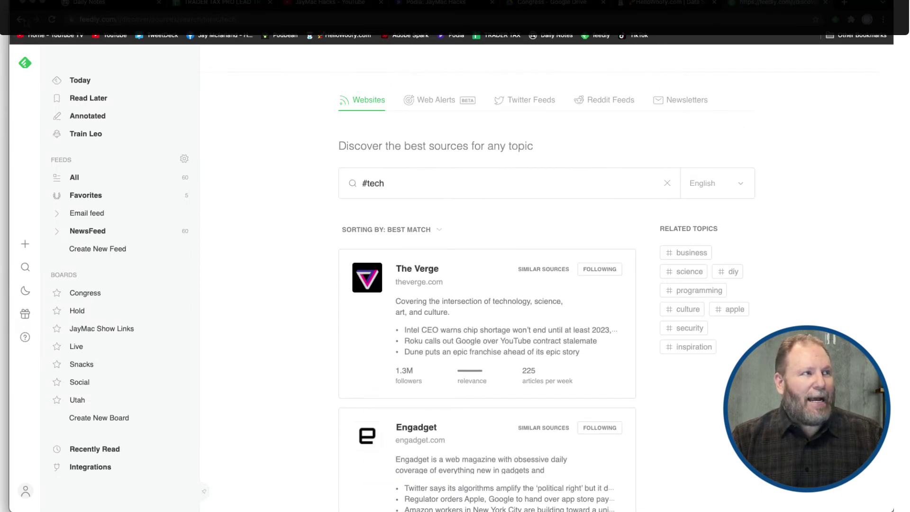
left_click(19, 20)
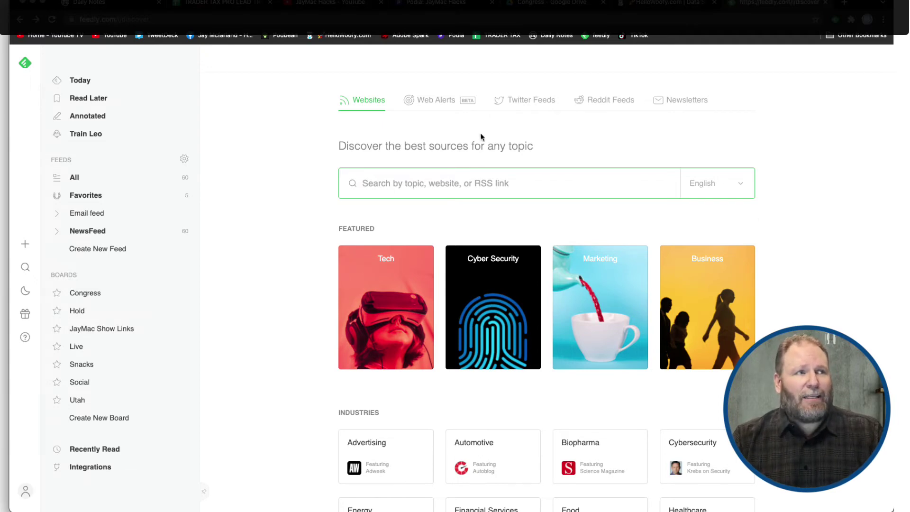
Search Discover for 'utah news' and browse the matching news sources
type("utah")
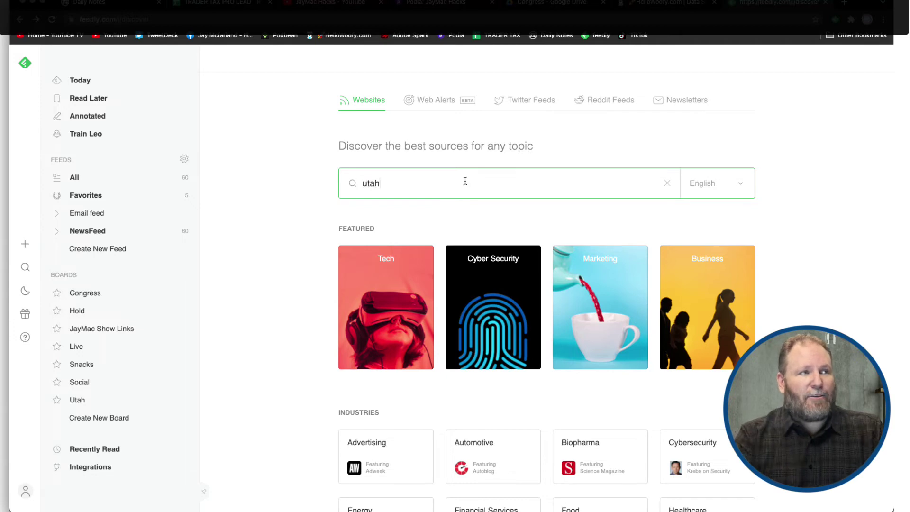
type(" news")
key("Return")
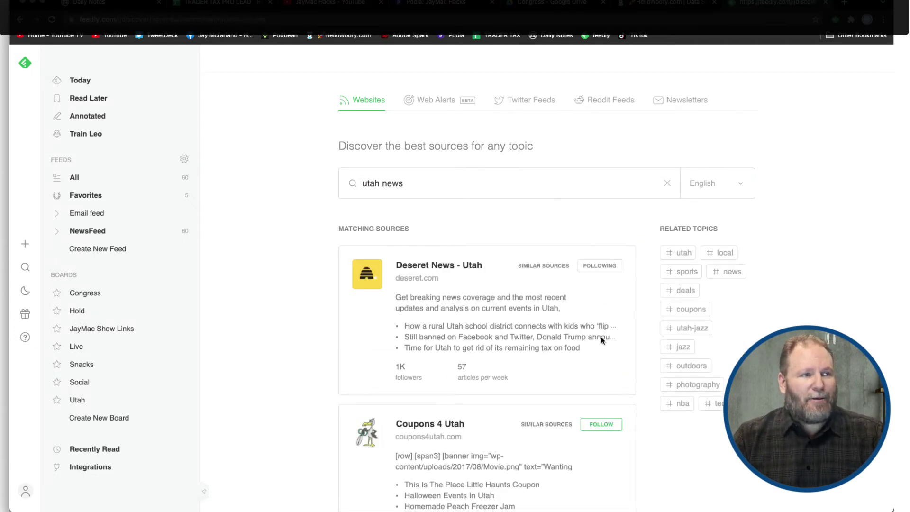
scroll(598, 345, "down", 6)
scroll(597, 348, "down", 2)
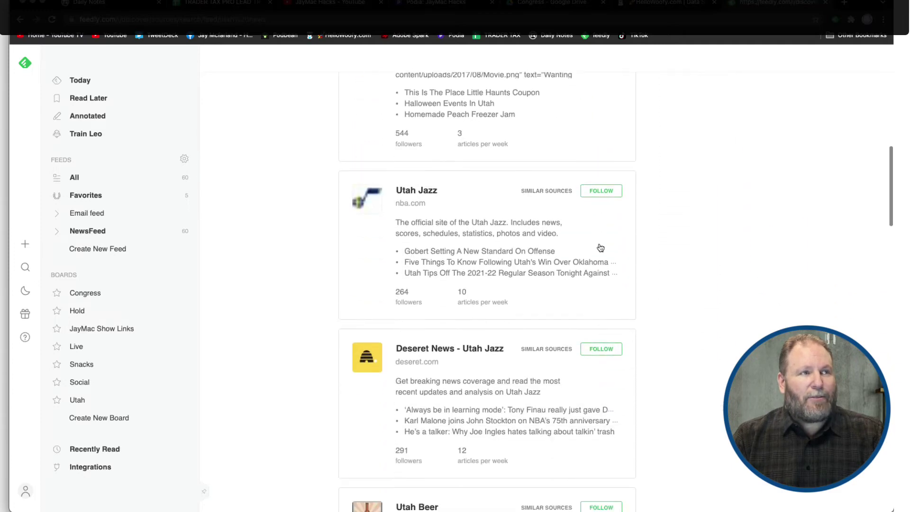
scroll(600, 239, "down", 7)
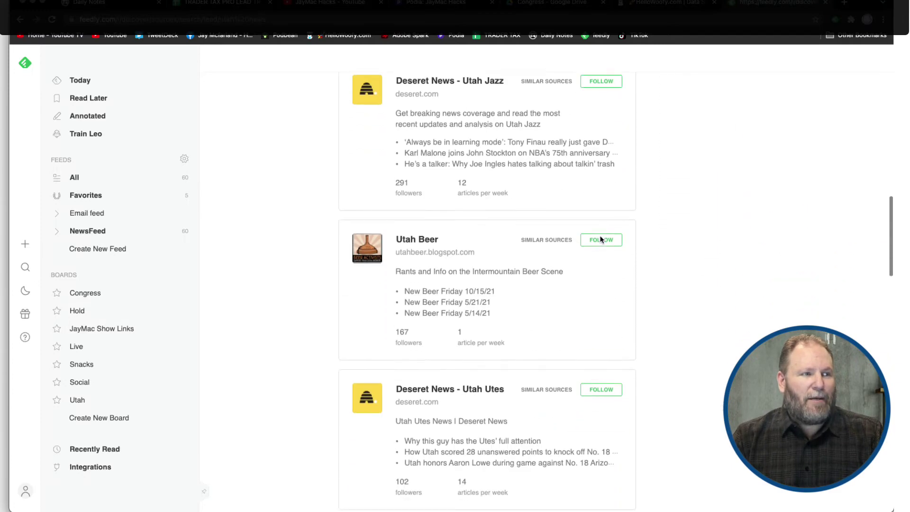
scroll(627, 420, "down", 10)
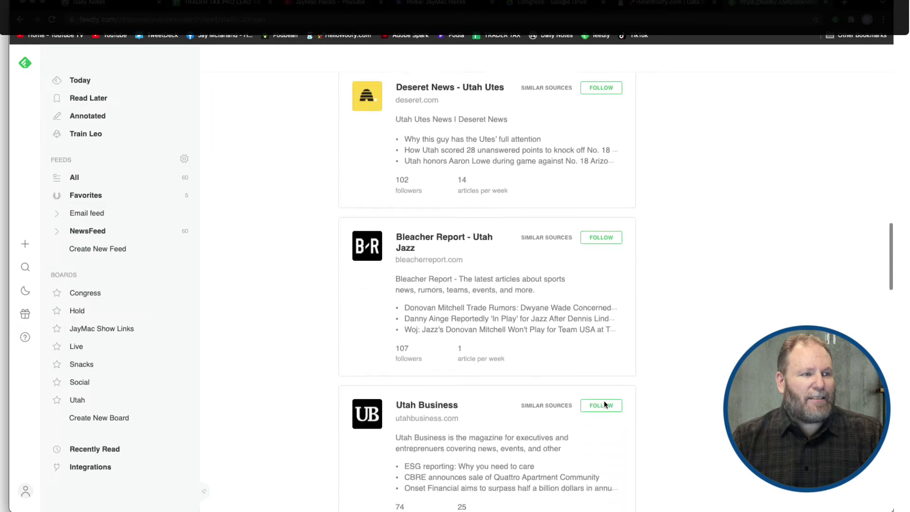
scroll(603, 397, "down", 5)
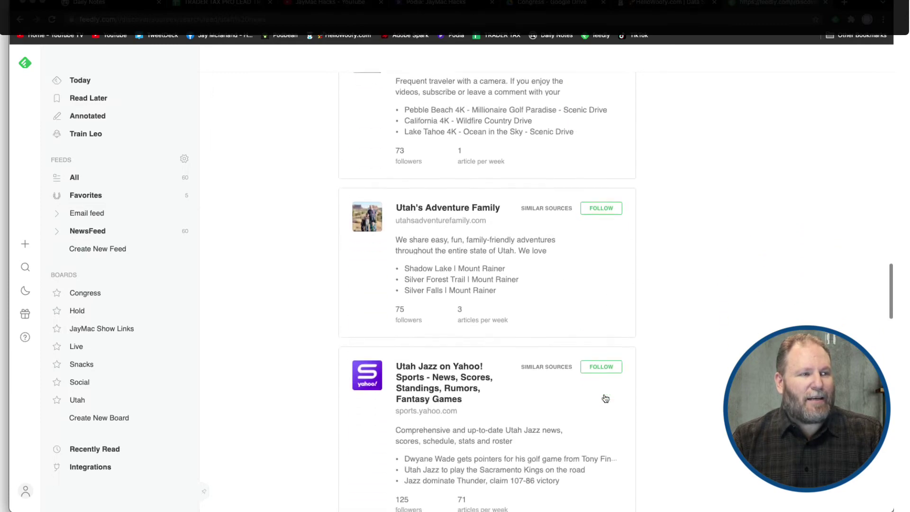
scroll(603, 396, "up", 20)
Search for 'ksl' and review the KSL source results
left_click(582, 183)
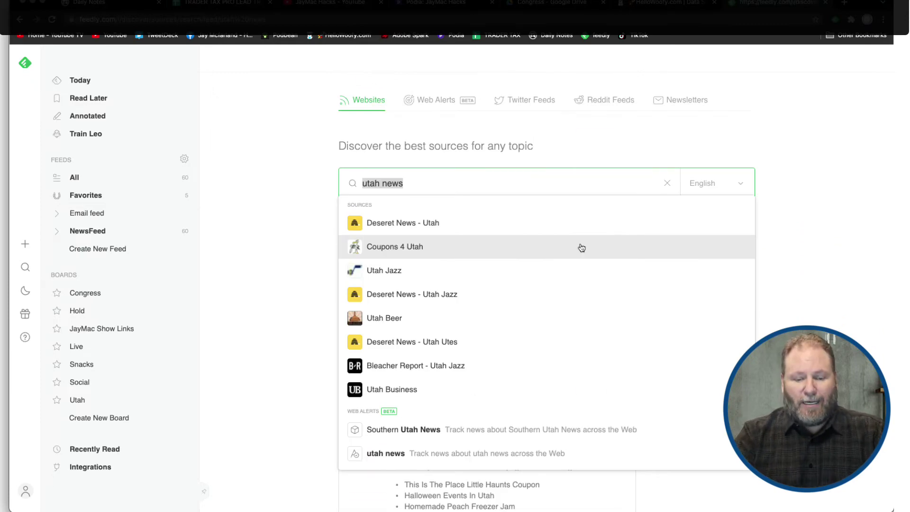
type("ksl")
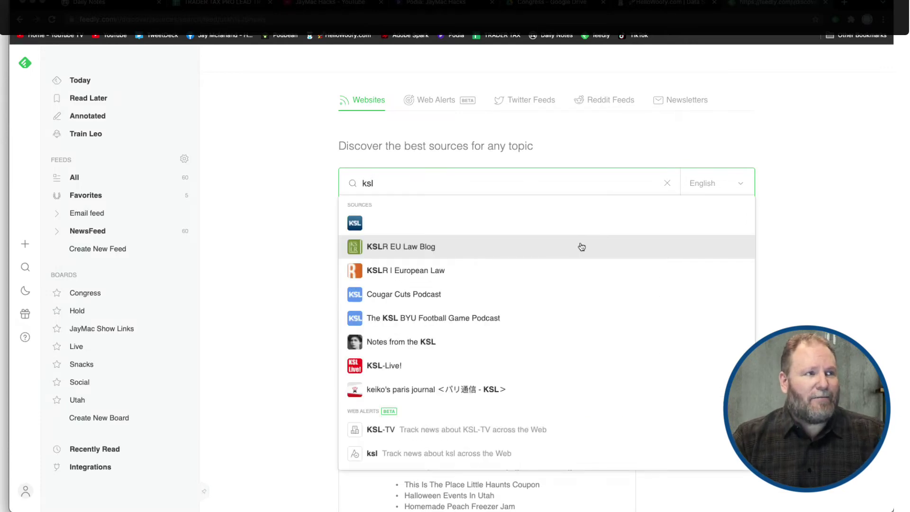
left_click(354, 229)
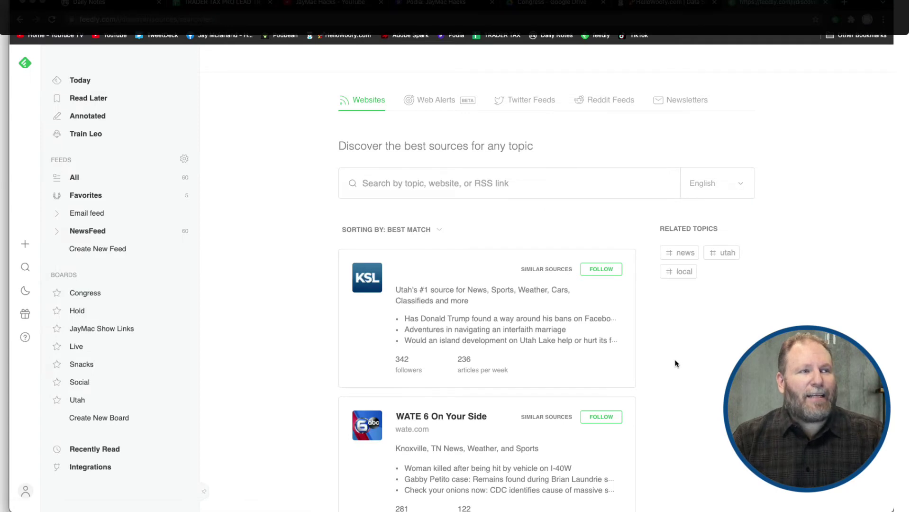
scroll(677, 364, "down", 2)
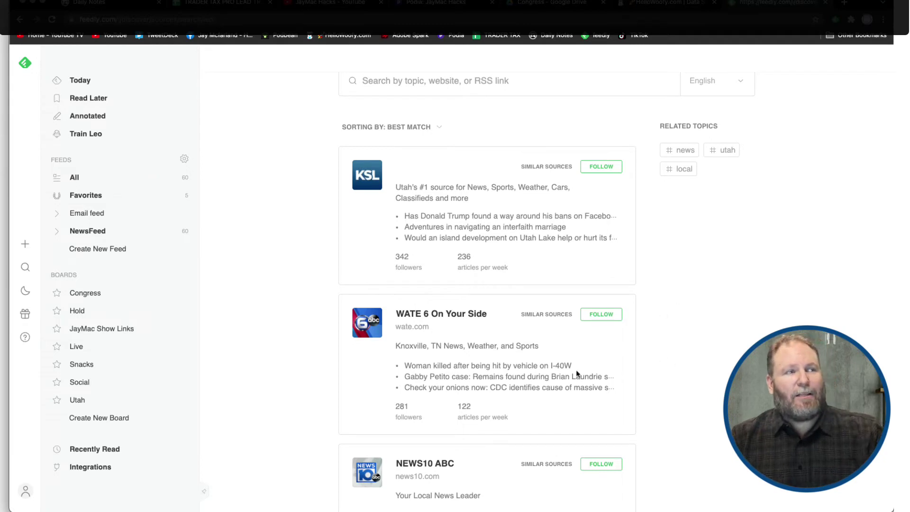
scroll(552, 355, "down", 12)
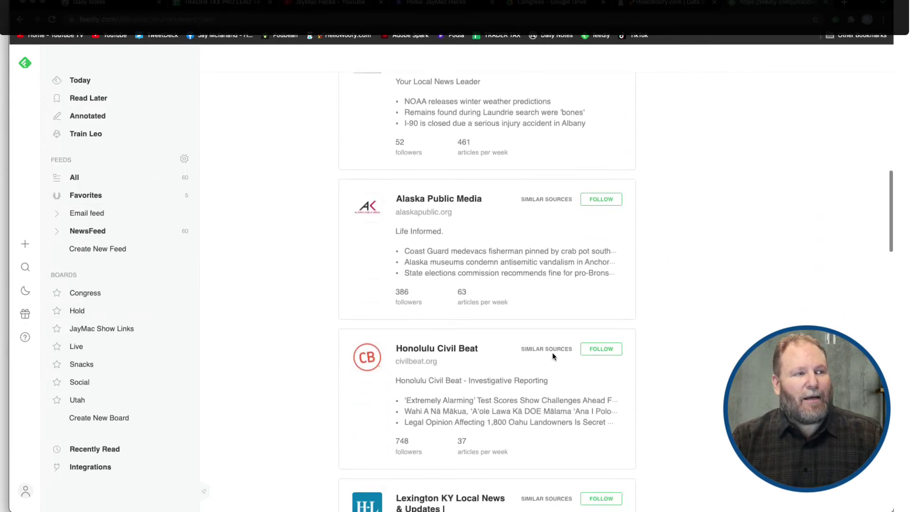
scroll(553, 362, "down", 6)
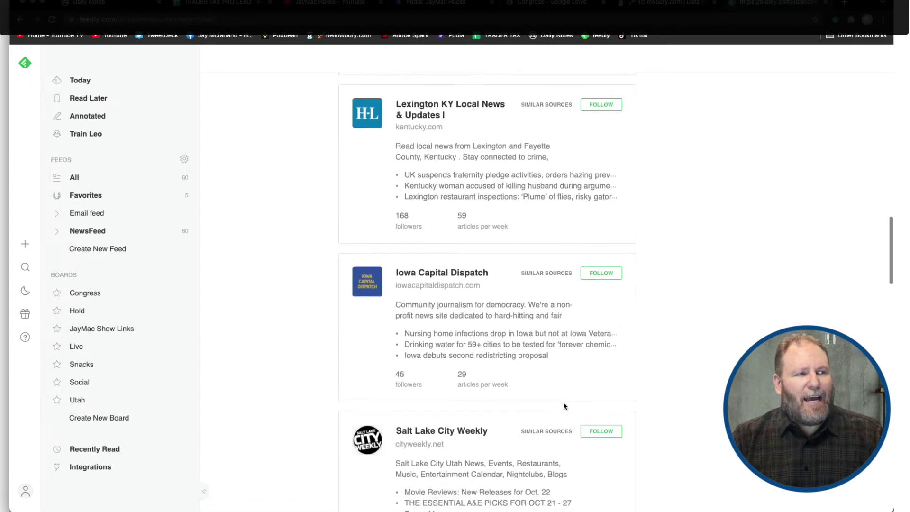
scroll(563, 402, "up", 18)
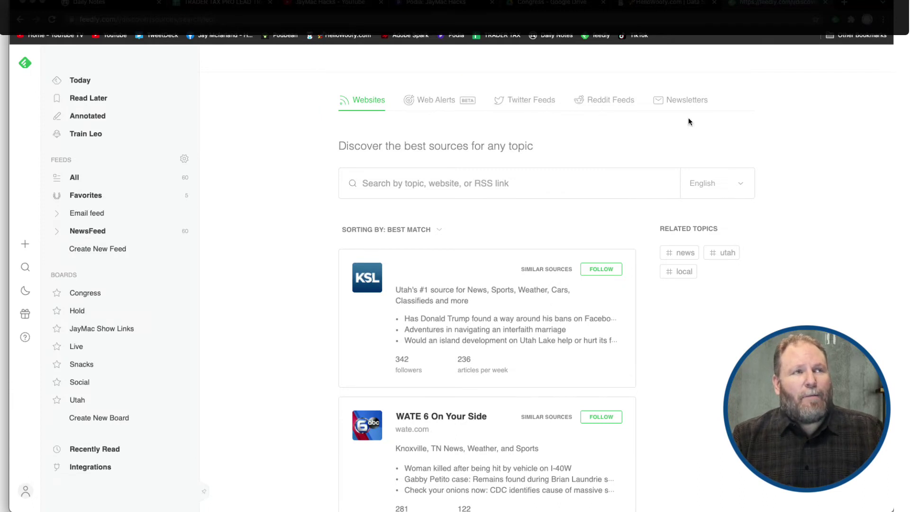
Switch to Twitter Feeds discovery and enter a Twitter account handle to look up
left_click(530, 103)
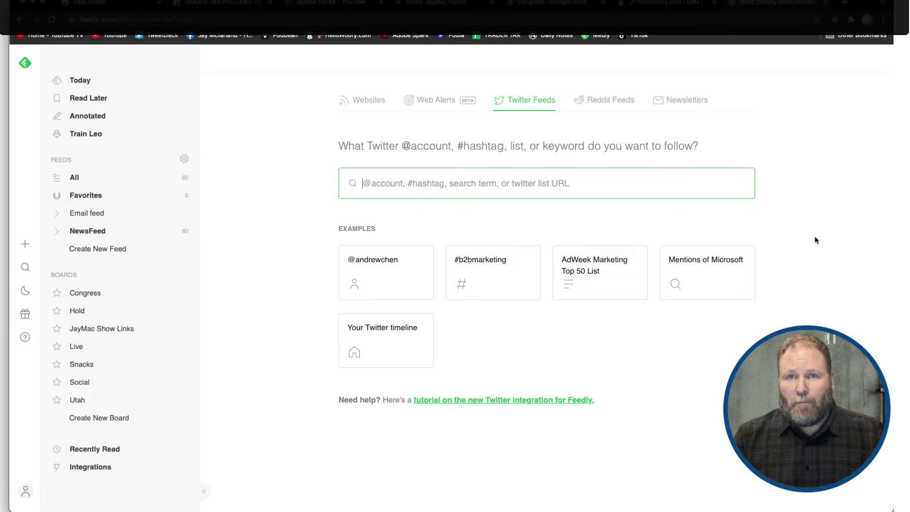
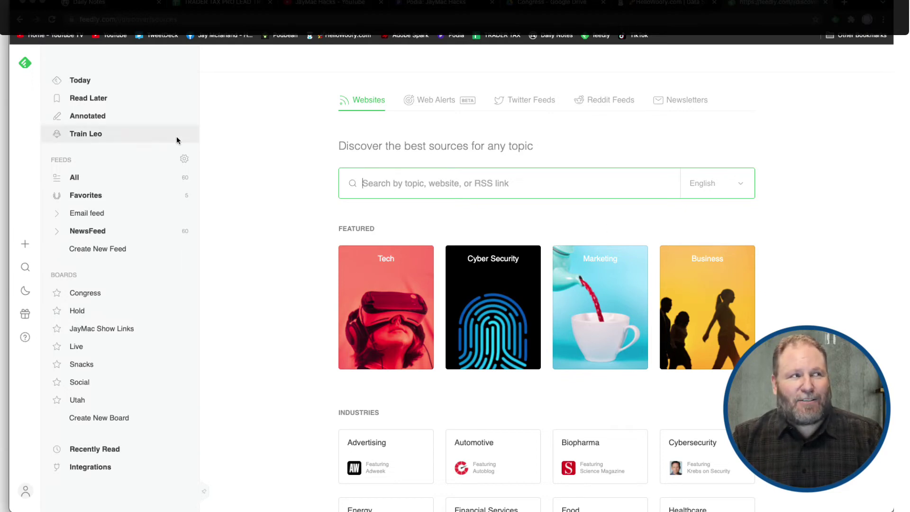
On All Personal Feeds, view Leo's Prioritize/Mute training options, close them, and reload All
left_click(75, 177)
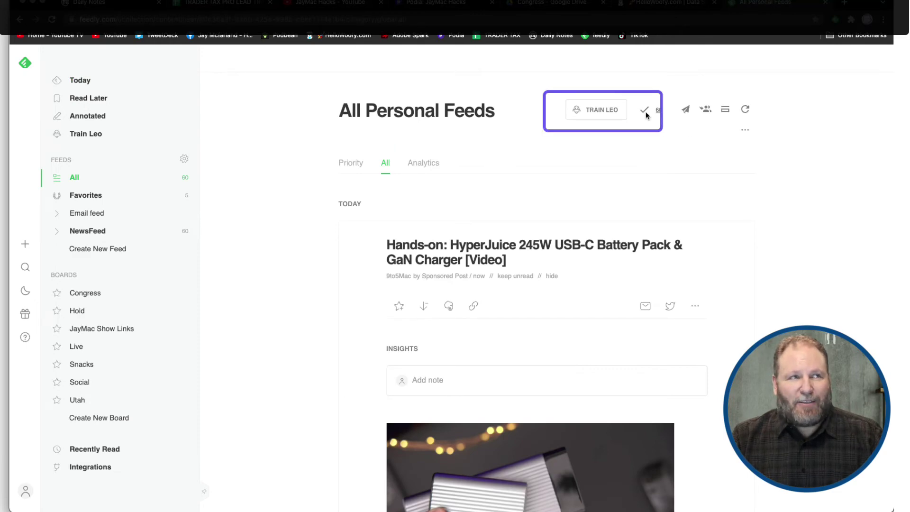
left_click(599, 111)
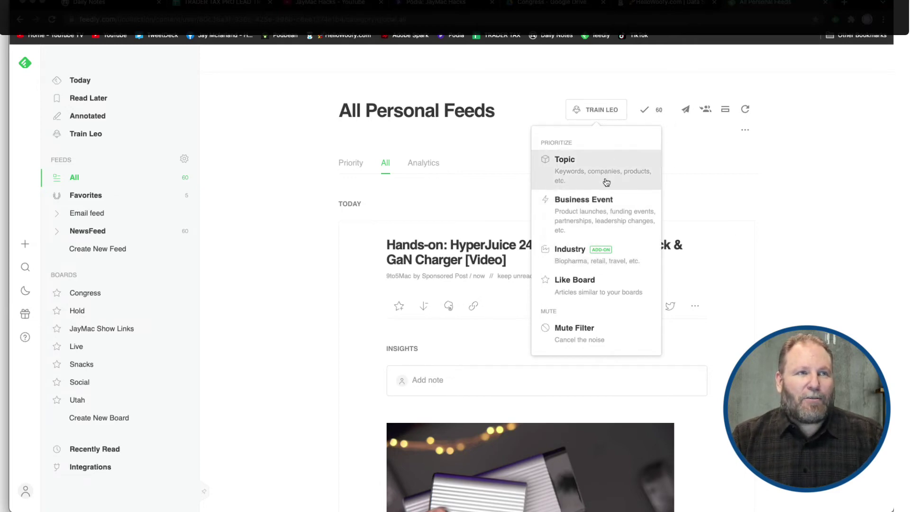
left_click(817, 190)
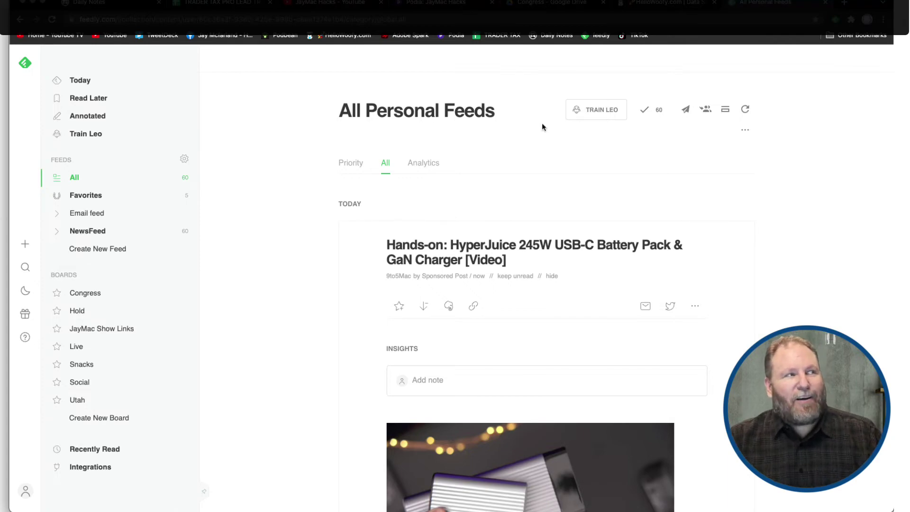
left_click(121, 180)
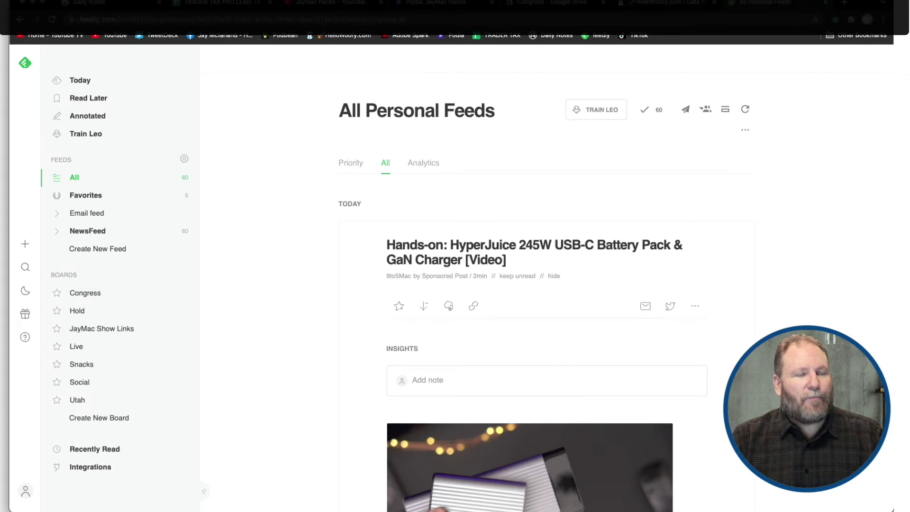
Scroll down All Personal Feeds, marking articles read until 52 remain unread
scroll(545, 303, "down", 10)
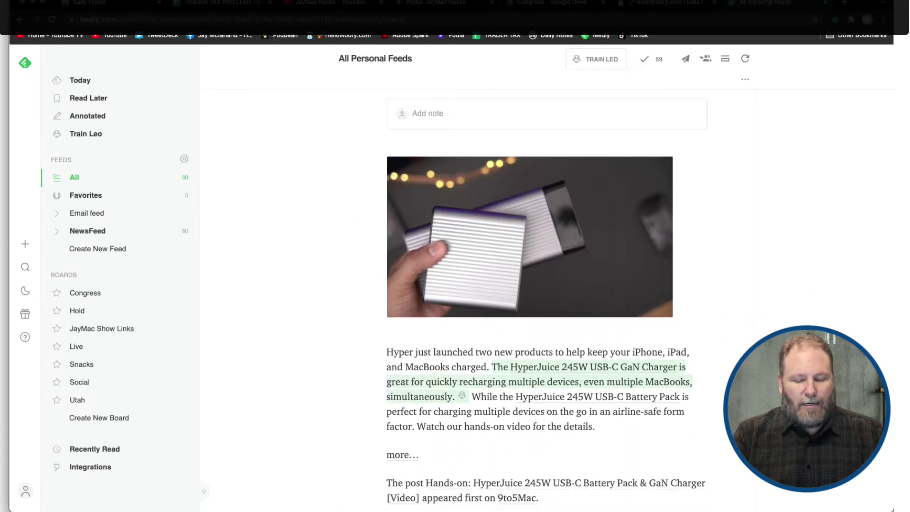
scroll(545, 303, "down", 13)
scroll(545, 304, "down", 11)
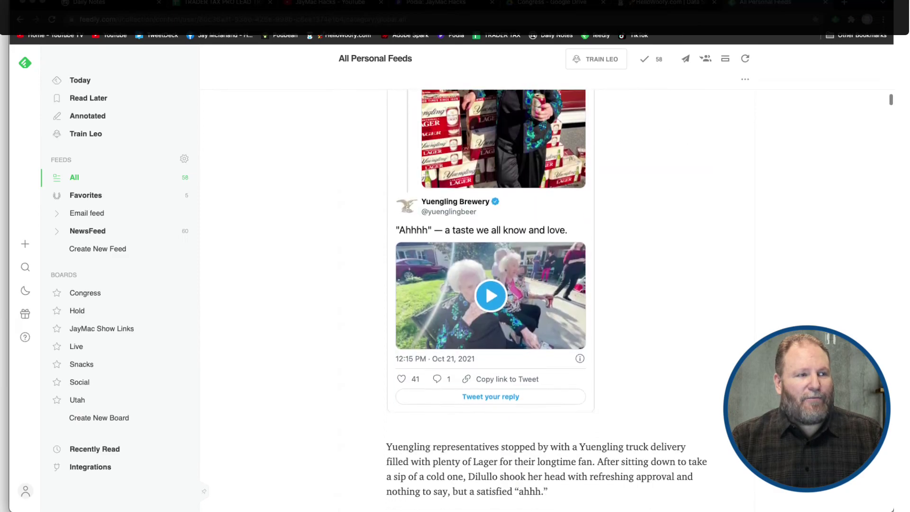
scroll(545, 303, "down", 15)
scroll(545, 303, "down", 20)
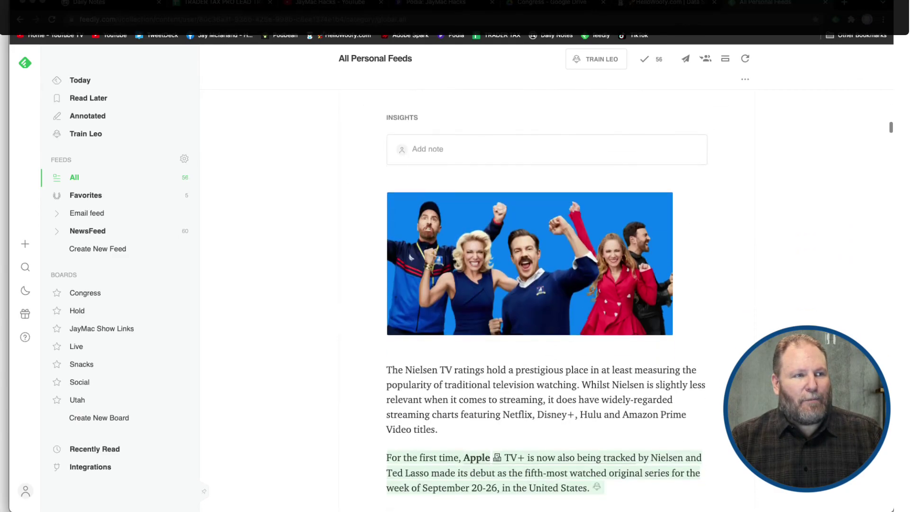
scroll(545, 303, "down", 10)
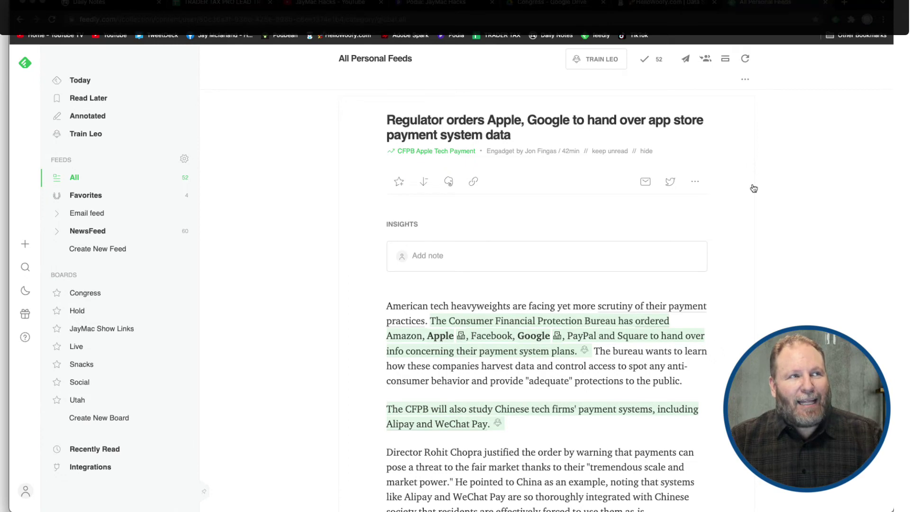
Advance to the next article with J, leaving 51 unread, then return to the feed's top
scroll(547, 299, "down", 9)
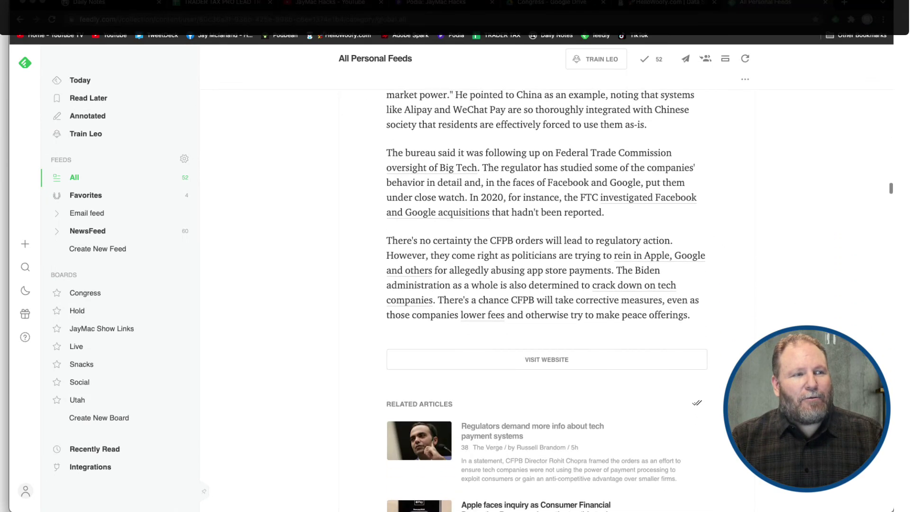
scroll(547, 298, "down", 2)
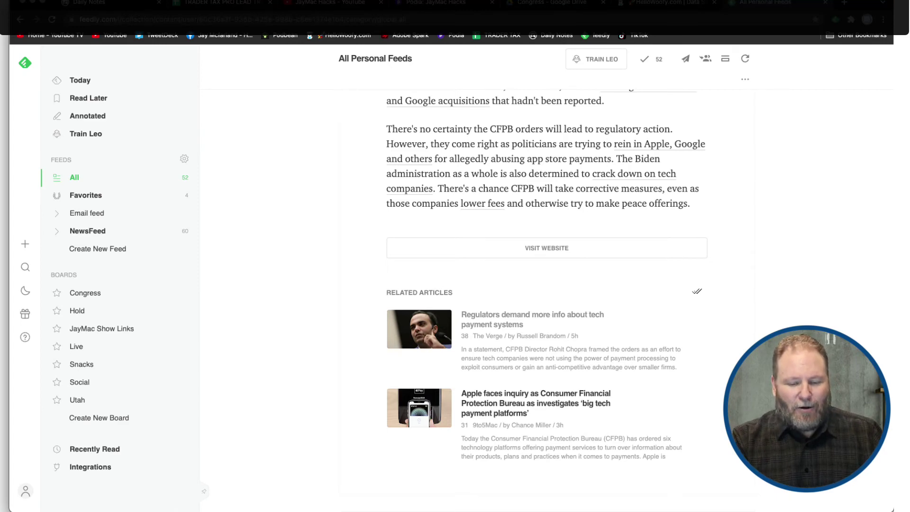
key("j")
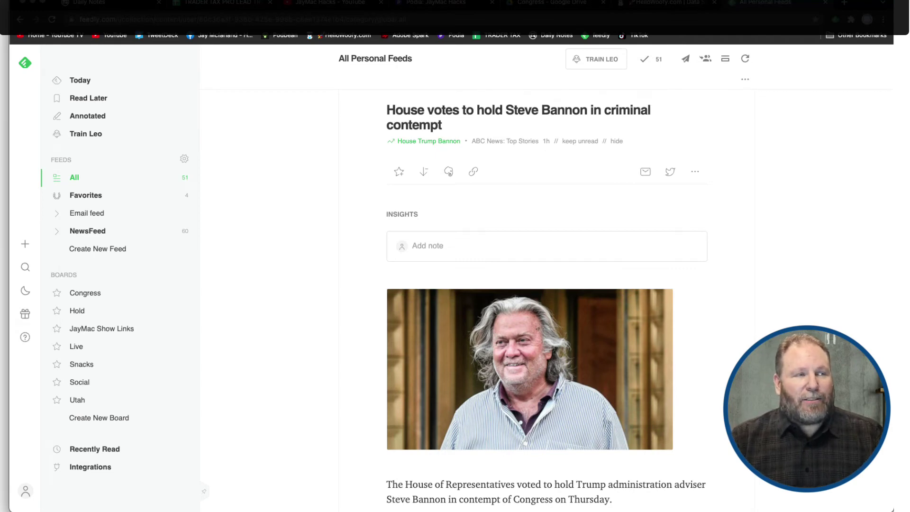
scroll(545, 298, "down", 5)
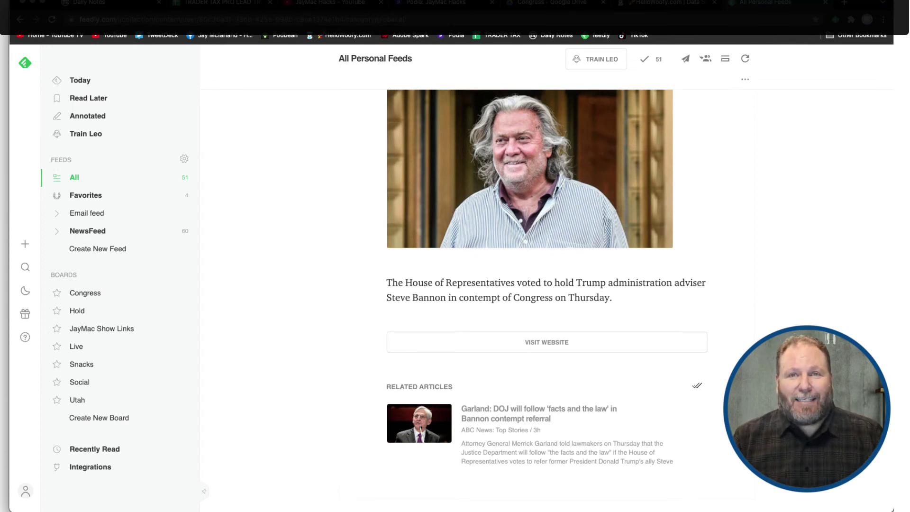
scroll(545, 284, "up", 15)
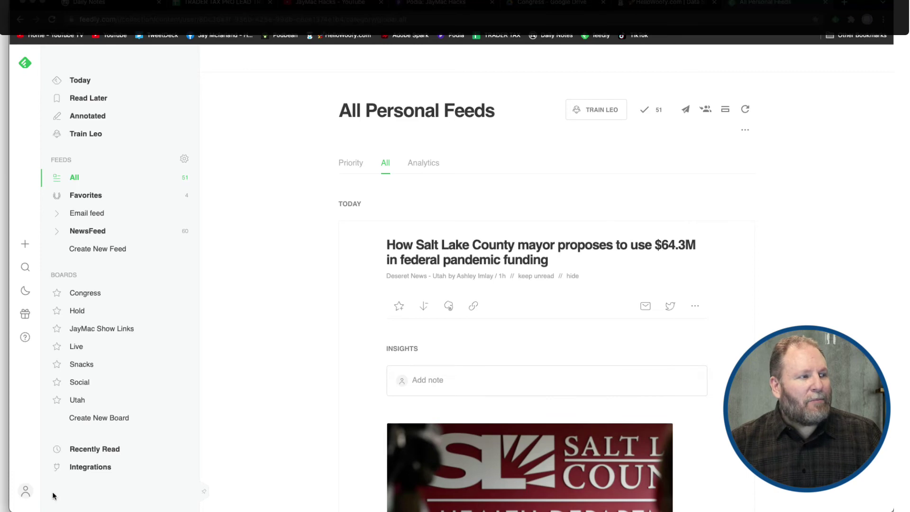
Choose Settings from the profile account menu
left_click(26, 494)
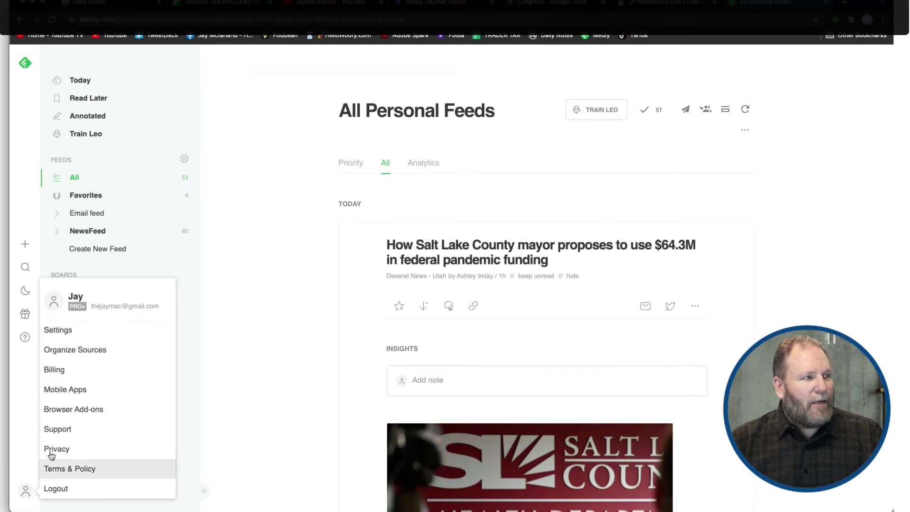
left_click(117, 329)
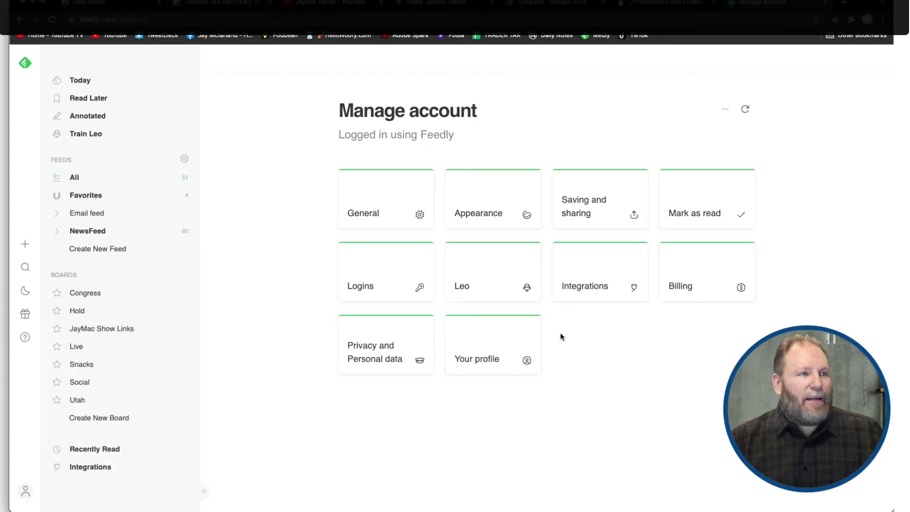
Check that Leo deduplication, clustering and inline entities are on, then close the Leo panel
left_click(486, 280)
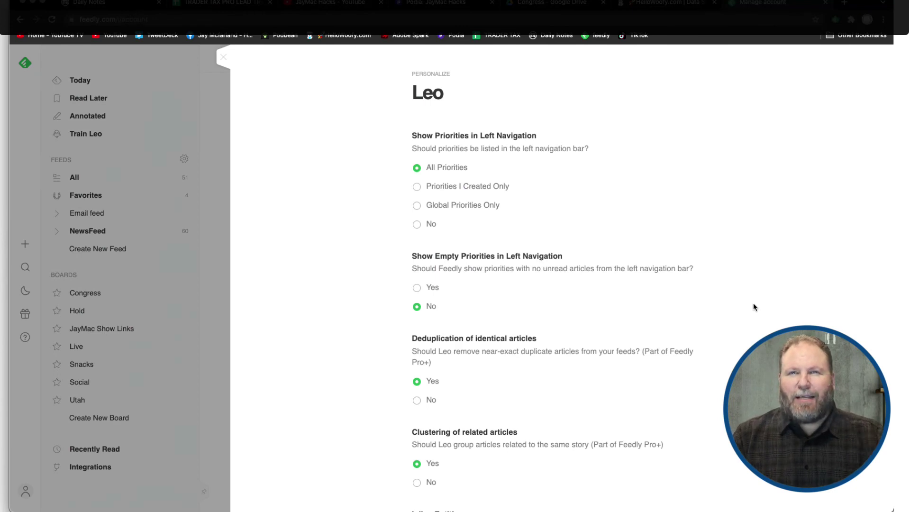
scroll(754, 307, "down", 3)
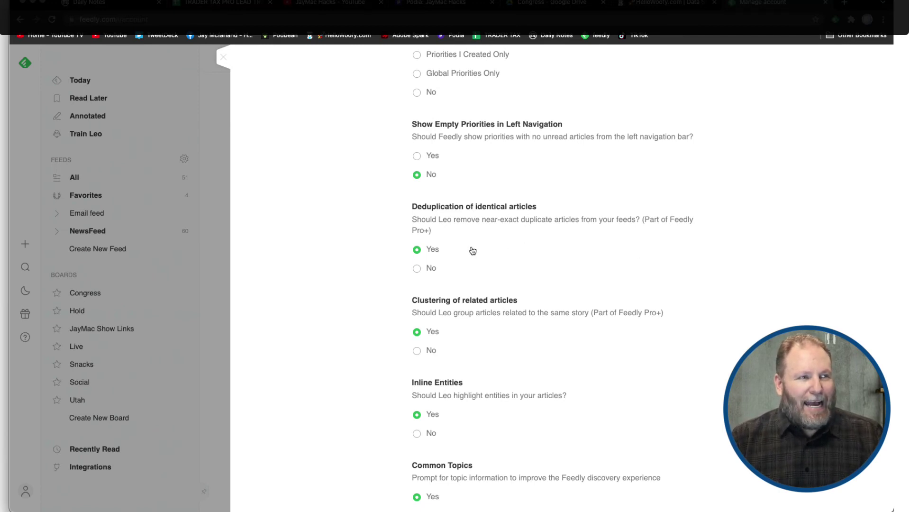
scroll(473, 336, "down", 1)
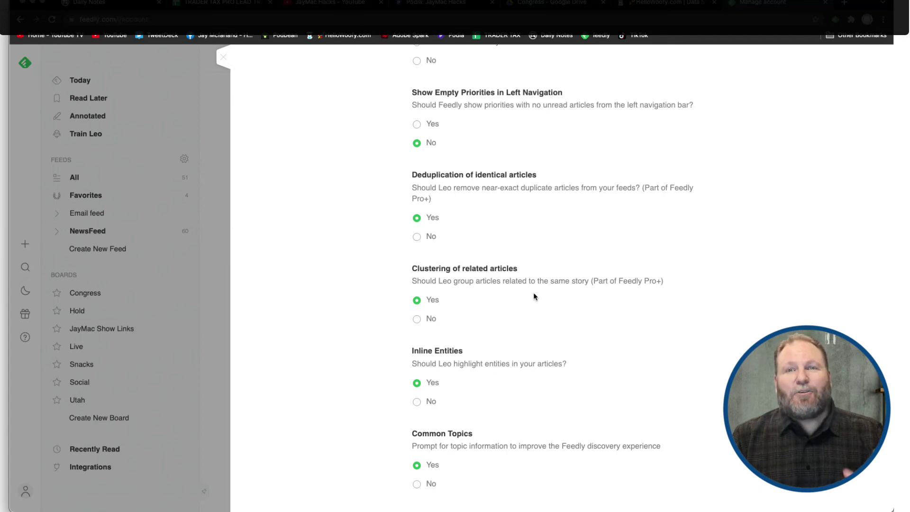
left_click(224, 57)
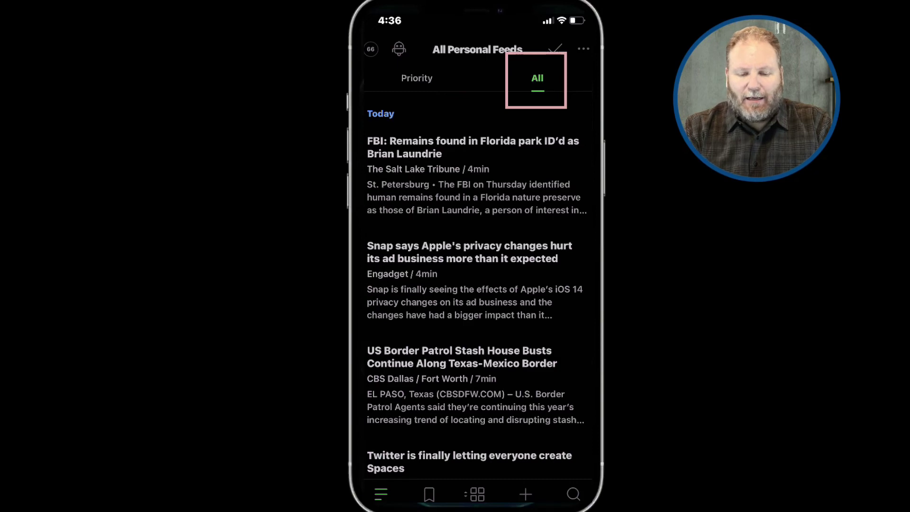
scroll(475, 285, "down", 4)
scroll(476, 270, "down", 5)
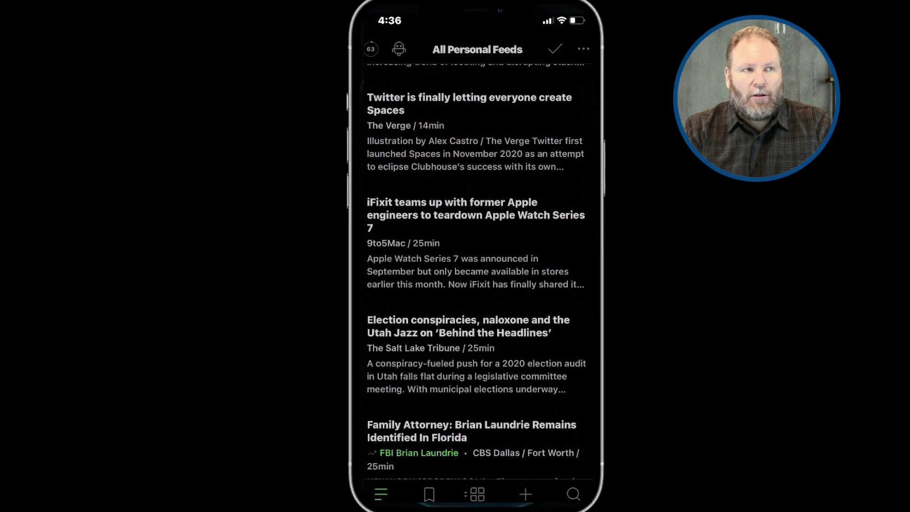
scroll(477, 270, "down", 3)
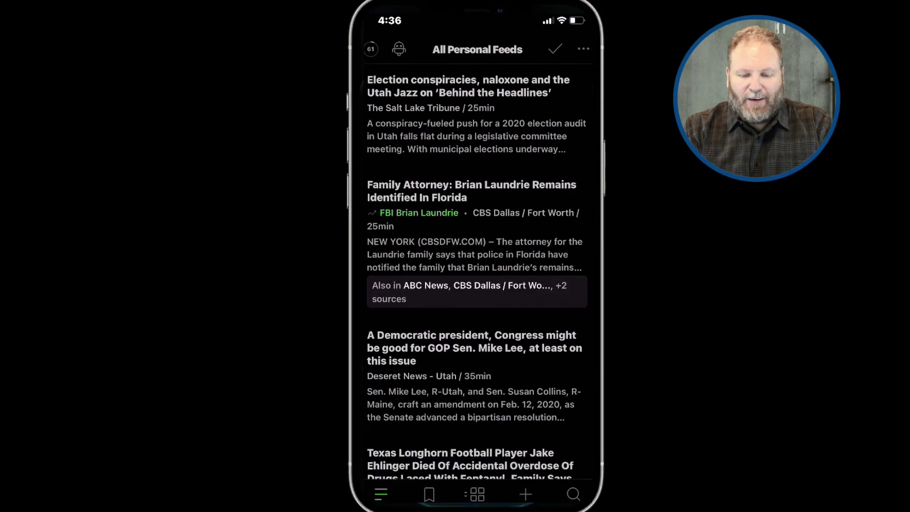
scroll(477, 270, "up", 7)
scroll(477, 270, "up", 5)
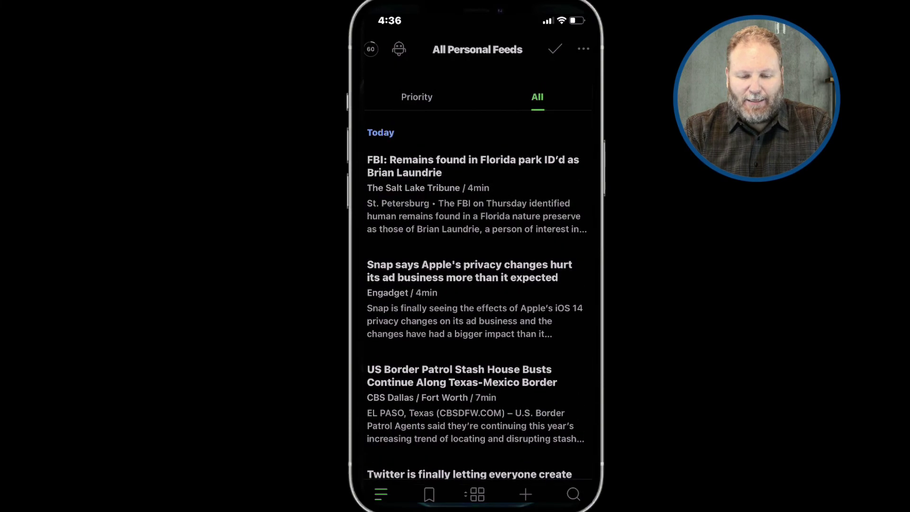
left_click(381, 494)
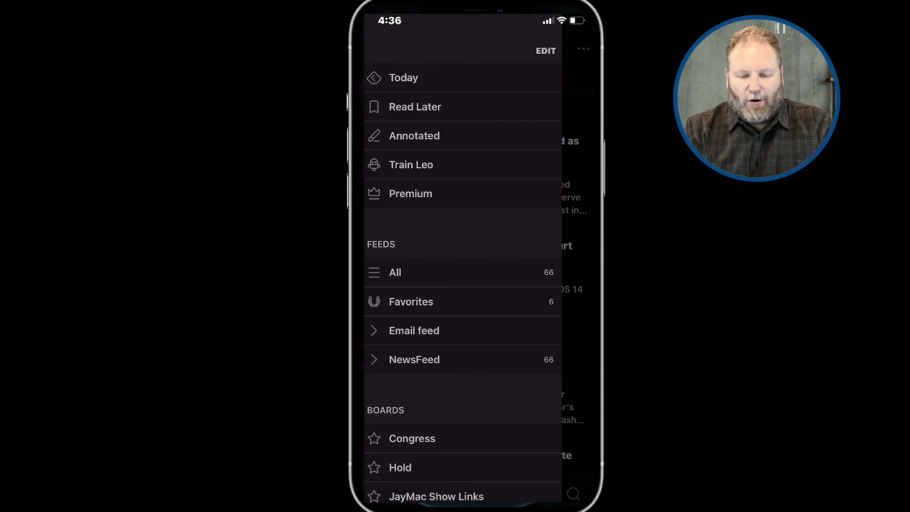
scroll(463, 265, "down", 5)
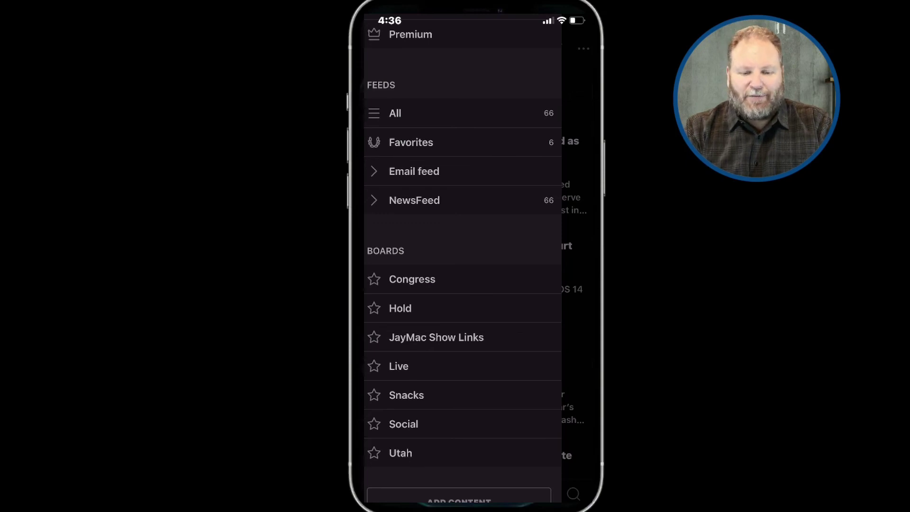
scroll(462, 259, "up", 3)
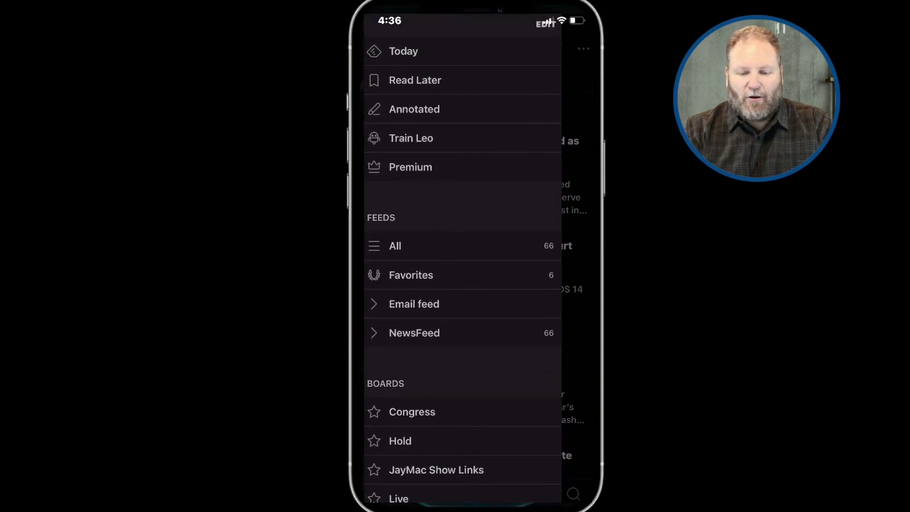
left_click(395, 246)
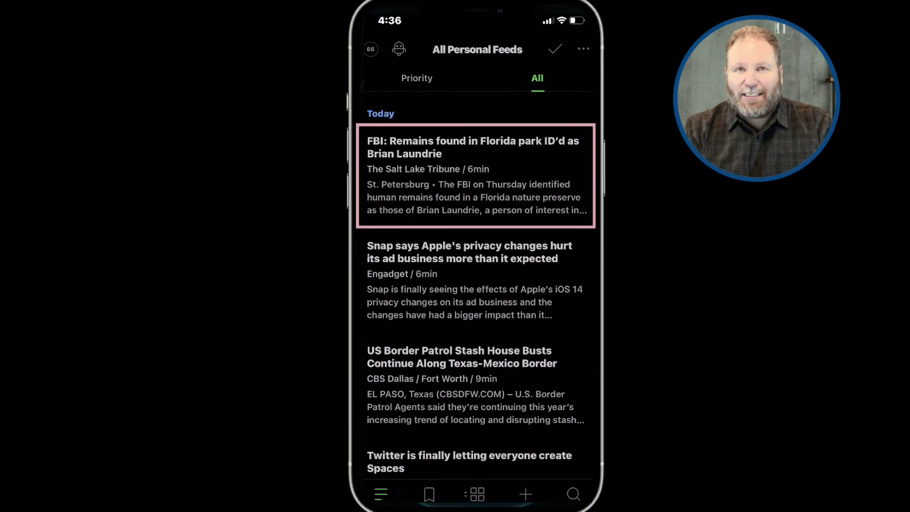
Open The Salt Lake Tribune's FBI remains article and dismiss Save to Board without saving
left_click(473, 147)
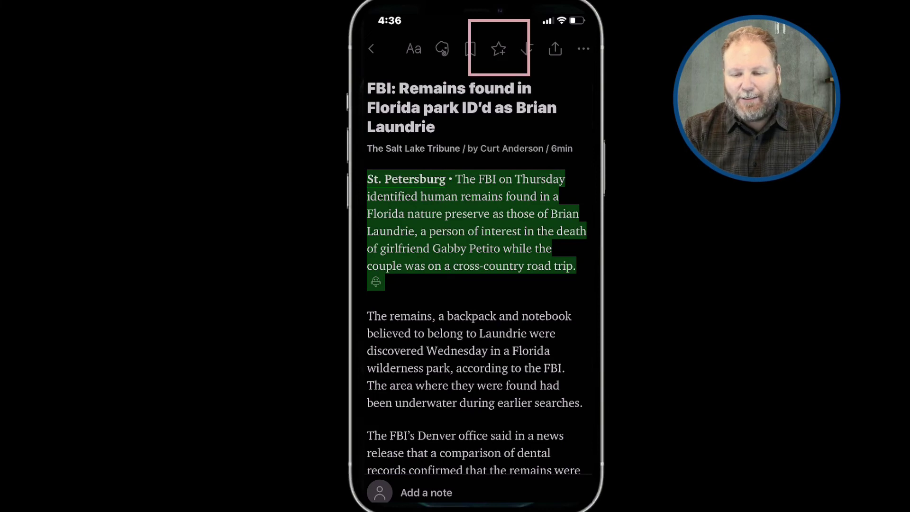
left_click(498, 49)
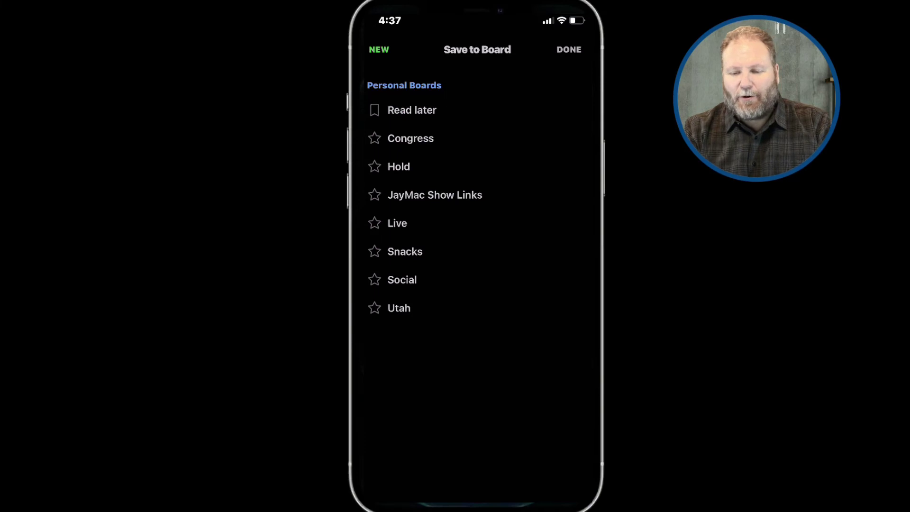
left_click(569, 50)
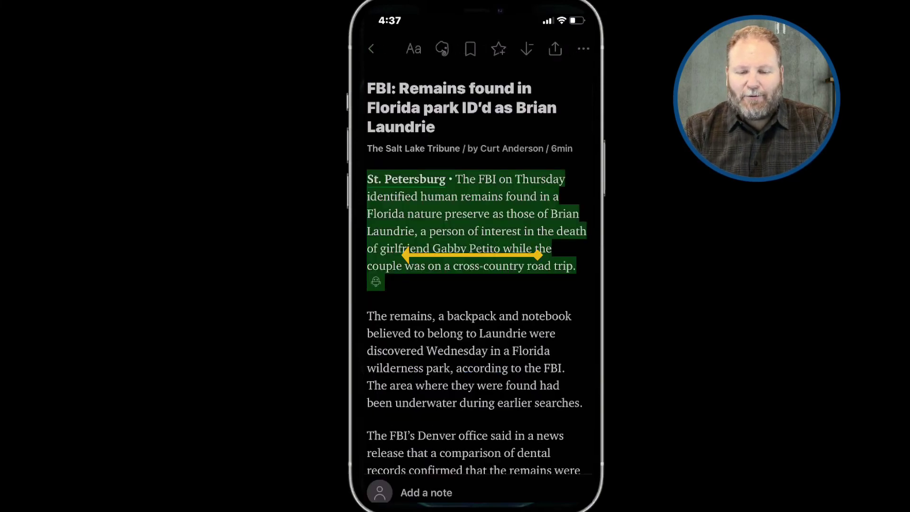
Swipe past the Snap, Border Patrol, Twitter Spaces, iFixit and election stories to the family attorney article
left_click_drag(536, 255, 407, 255)
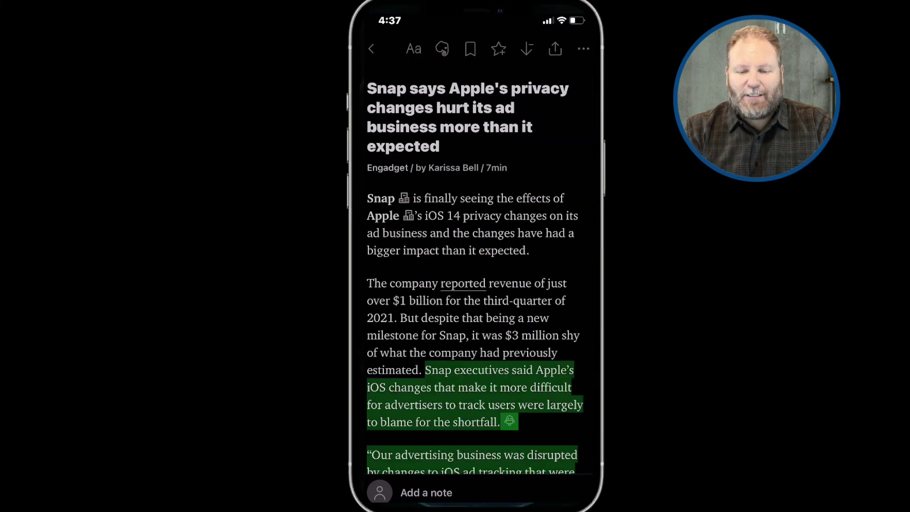
left_click_drag(535, 255, 407, 255)
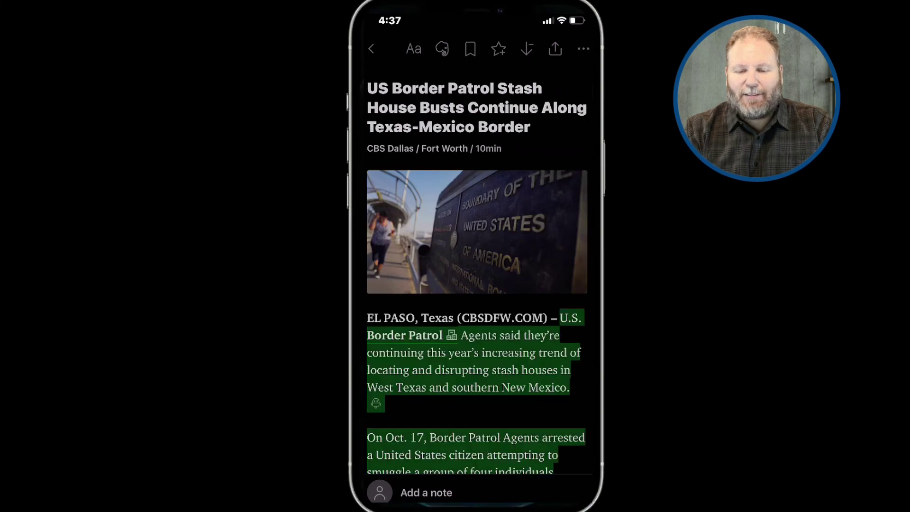
left_click_drag(535, 255, 408, 255)
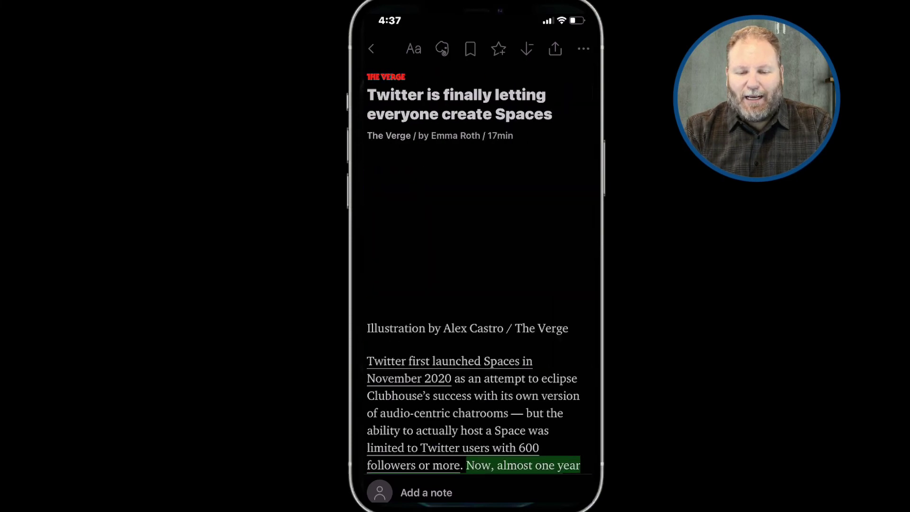
left_click_drag(535, 255, 407, 255)
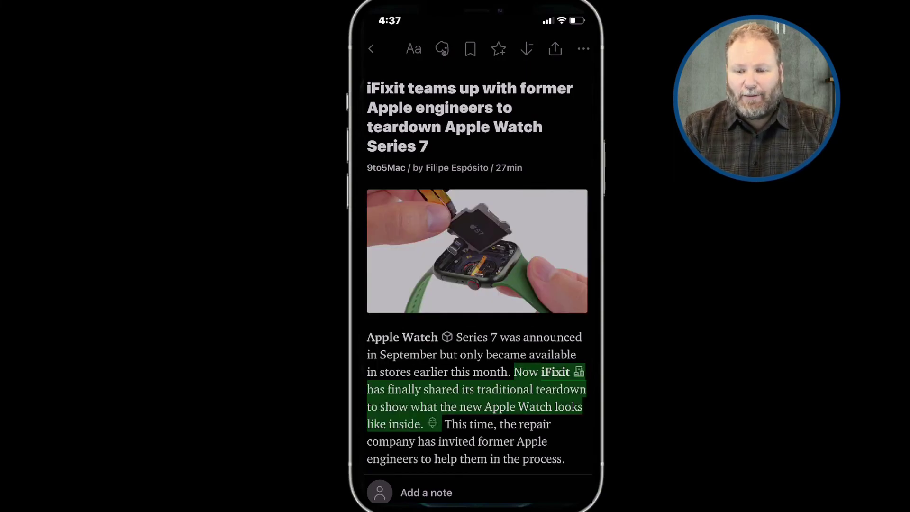
left_click_drag(535, 255, 407, 255)
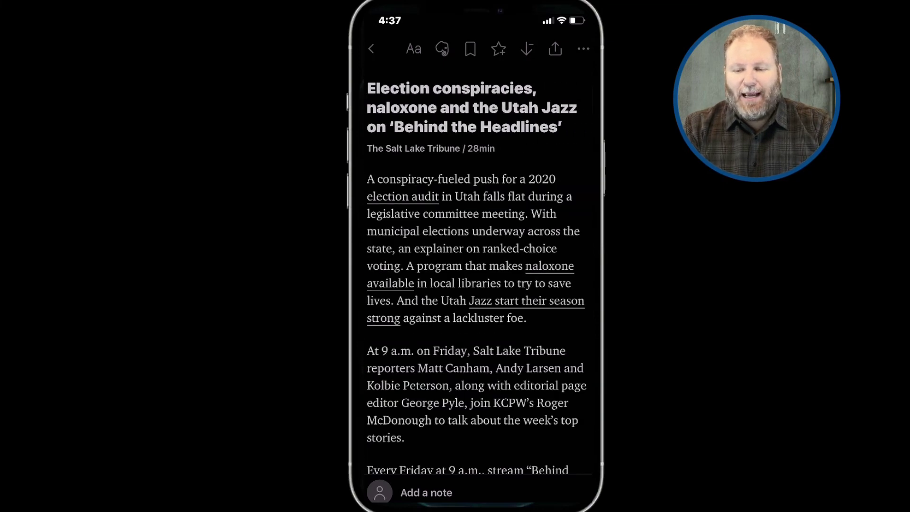
left_click_drag(535, 255, 408, 255)
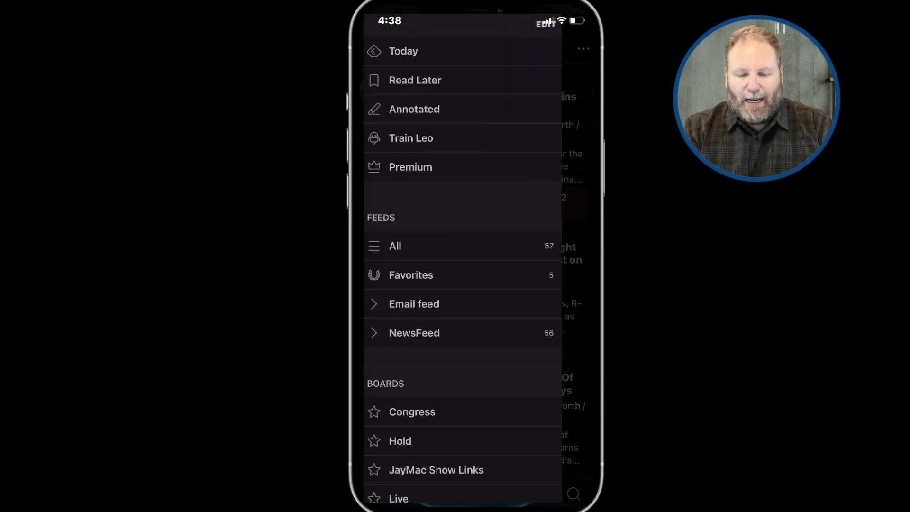
Scroll the navigation drawer down to Settings and back up to the All feed
scroll(462, 258, "down", 6)
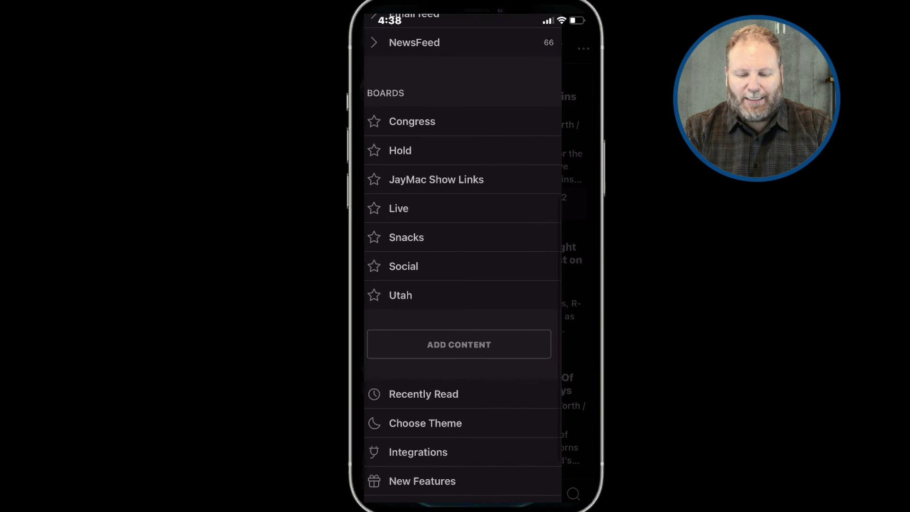
scroll(463, 258, "down", 3)
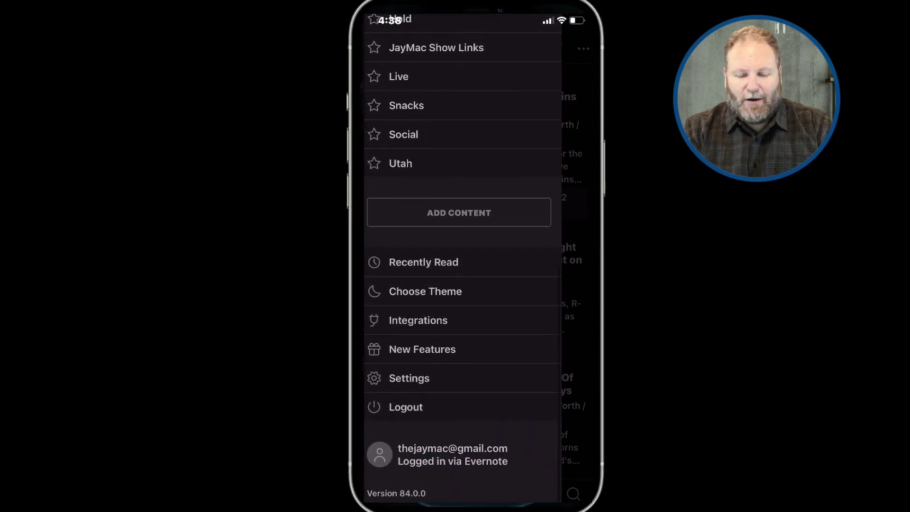
scroll(462, 258, "up", 4)
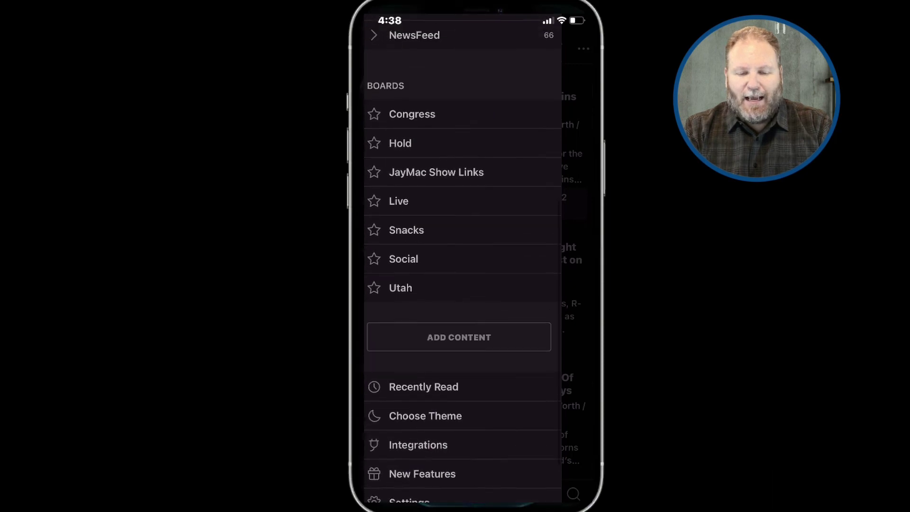
scroll(463, 258, "up", 3)
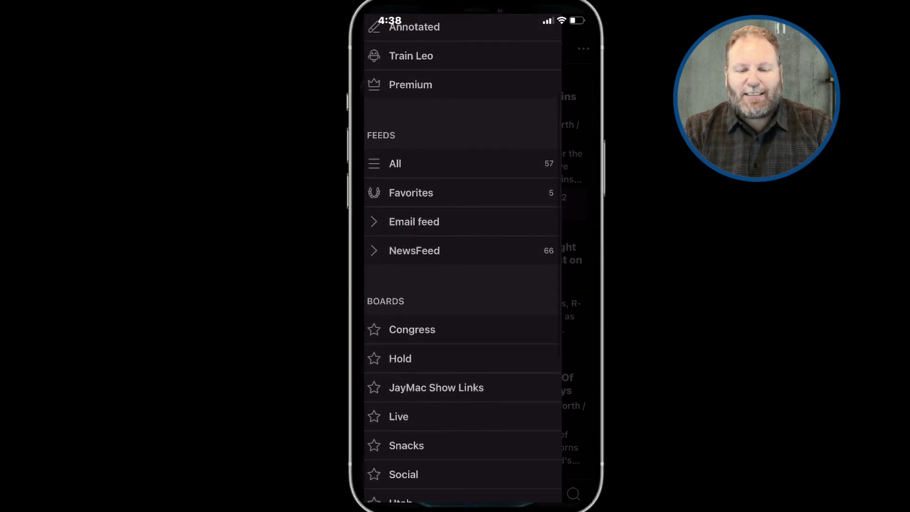
scroll(462, 258, "up", 2)
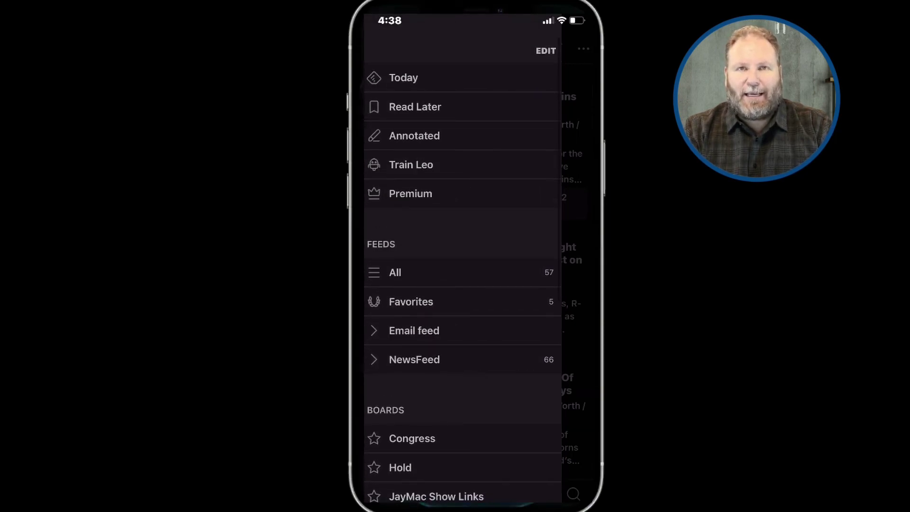